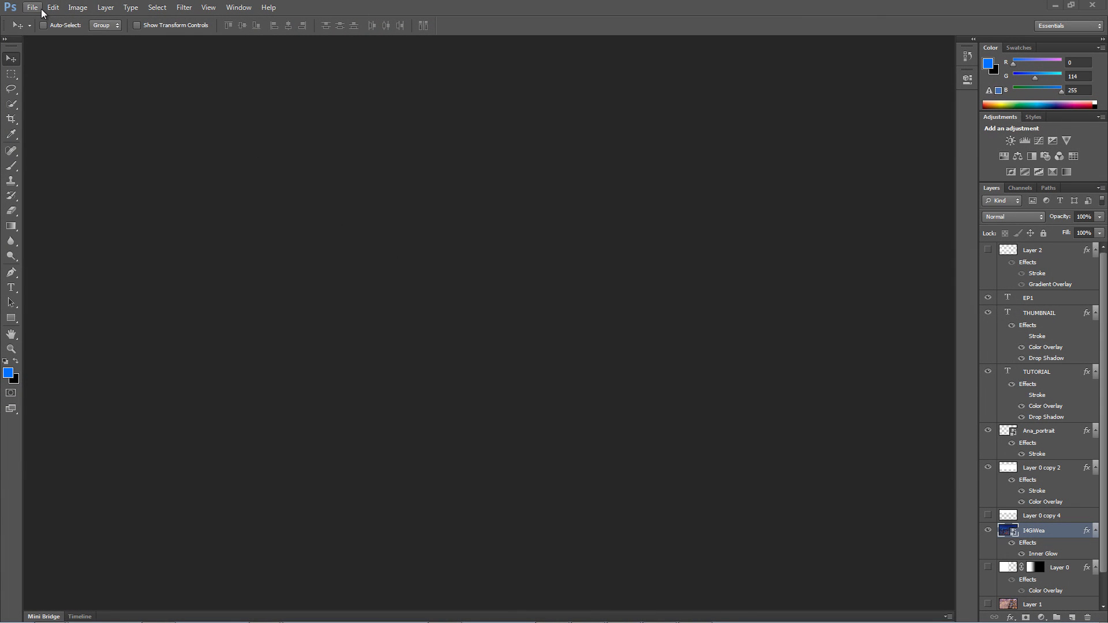
# Create a 1280 × 720 pixel RGB document with a white background and convert its Background into a regular layer.
pyautogui.click(41, 12)
pyautogui.click(38, 23)
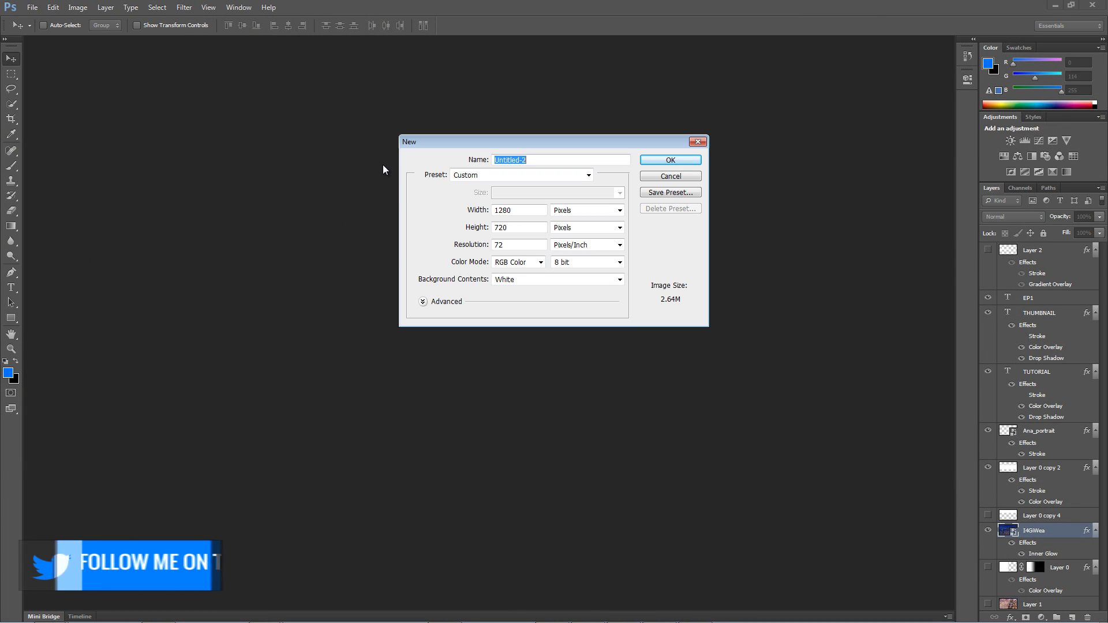
pyautogui.doubleClick(519, 210)
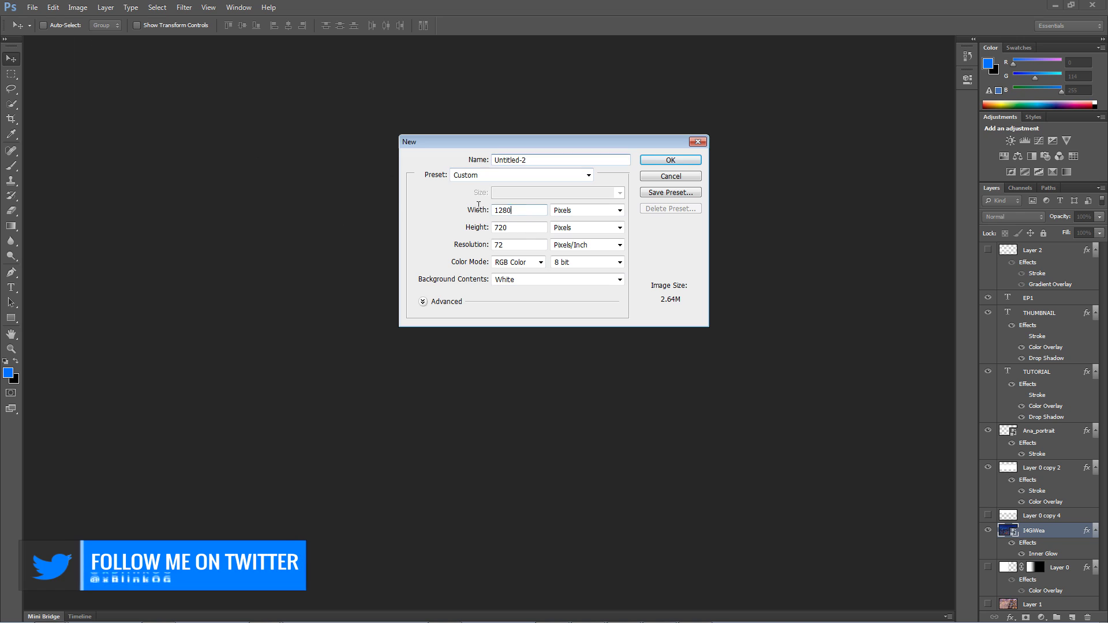
pyautogui.doubleClick(523, 228)
pyautogui.click(670, 160)
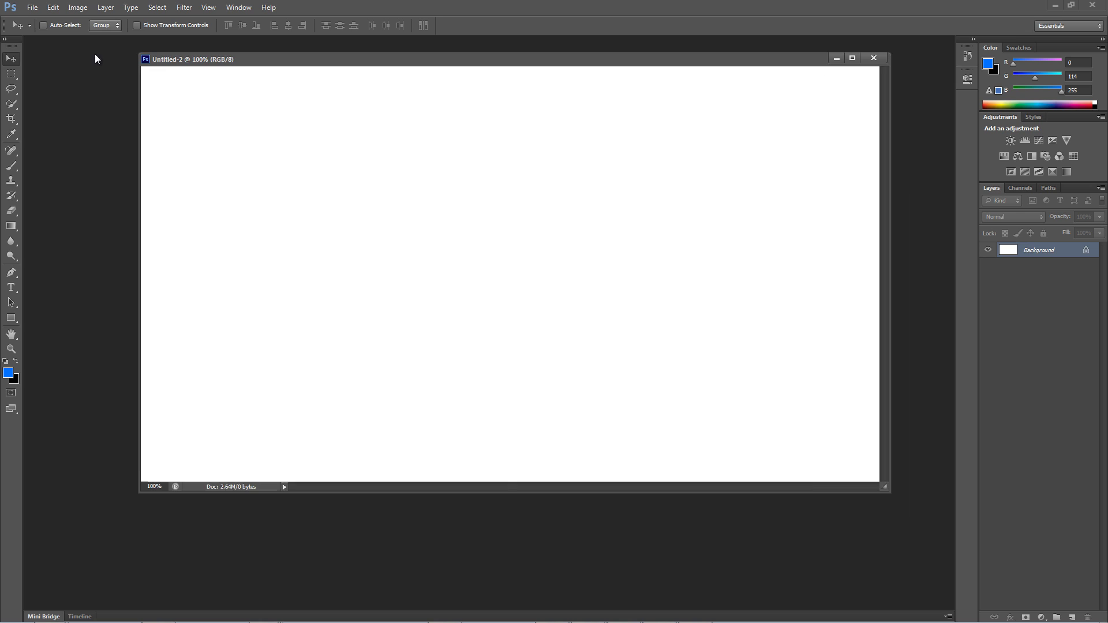
pyautogui.moveTo(95, 54); pyautogui.dragTo(87, 38)
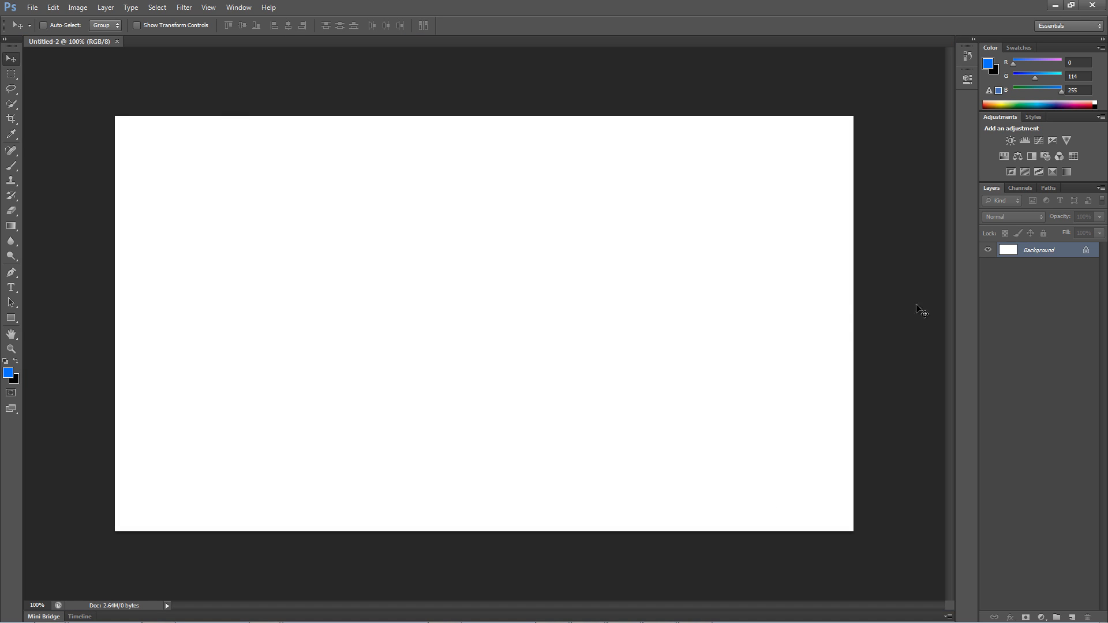
pyautogui.doubleClick(1070, 254)
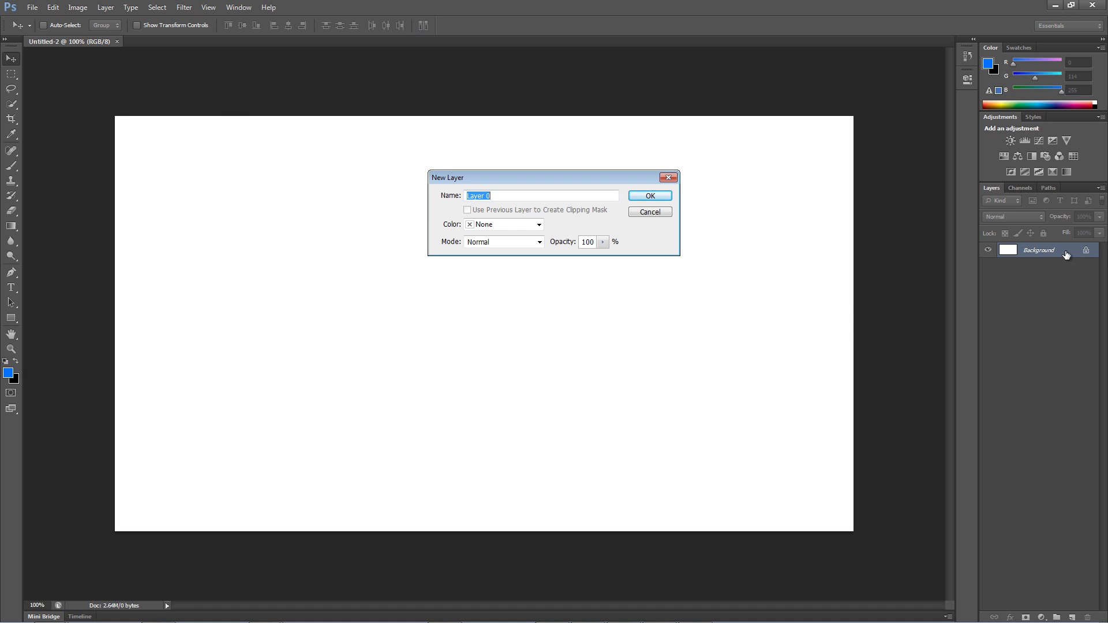
pyautogui.click(664, 198)
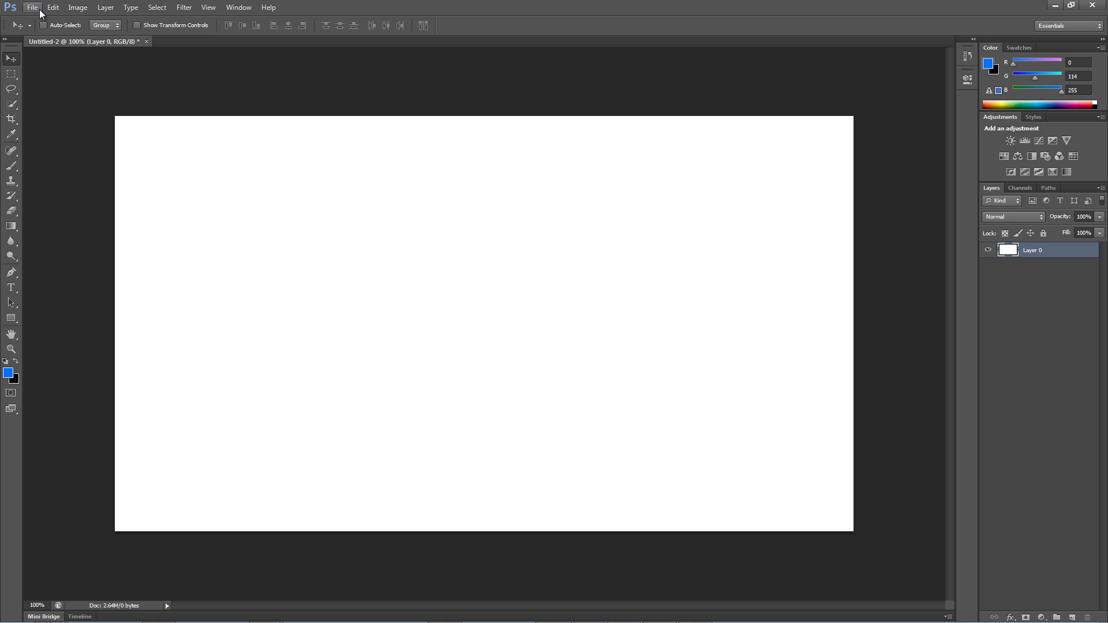
# Open the night town image I4GiWea.jpg and bring it into the new document as a layer.
pyautogui.click(40, 12)
pyautogui.click(47, 27)
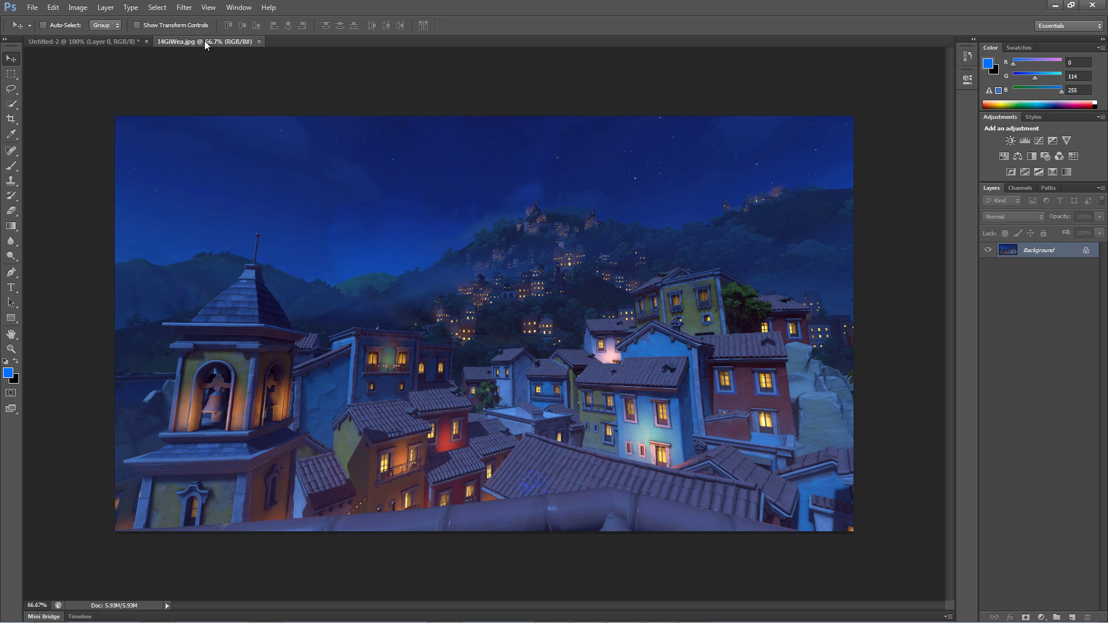
pyautogui.moveTo(204, 44); pyautogui.dragTo(202, 84)
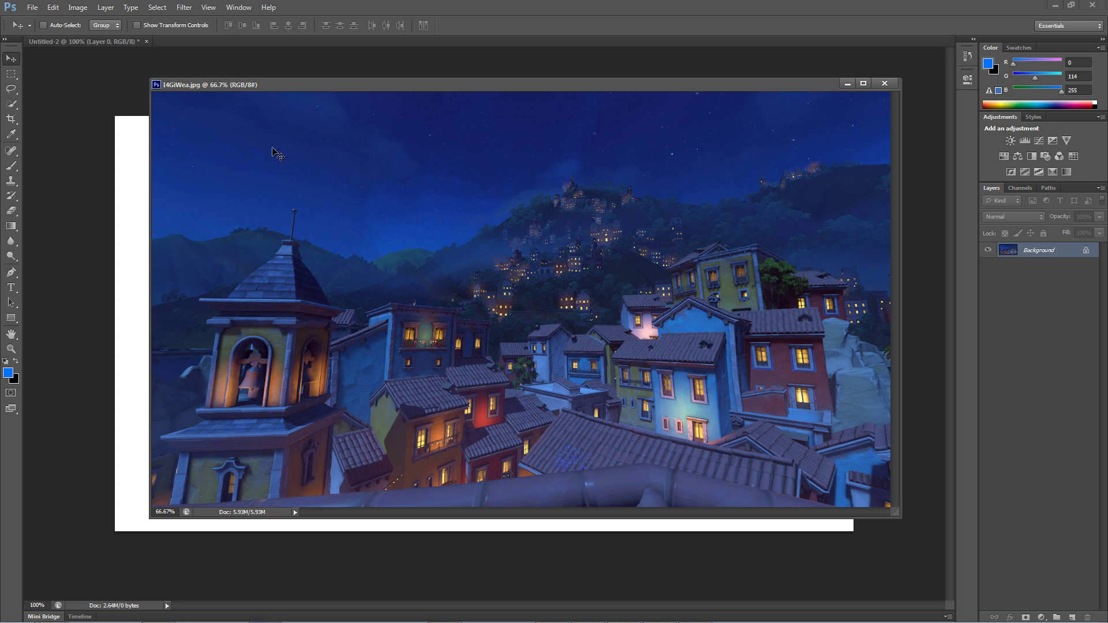
pyautogui.moveTo(290, 156); pyautogui.dragTo(121, 159)
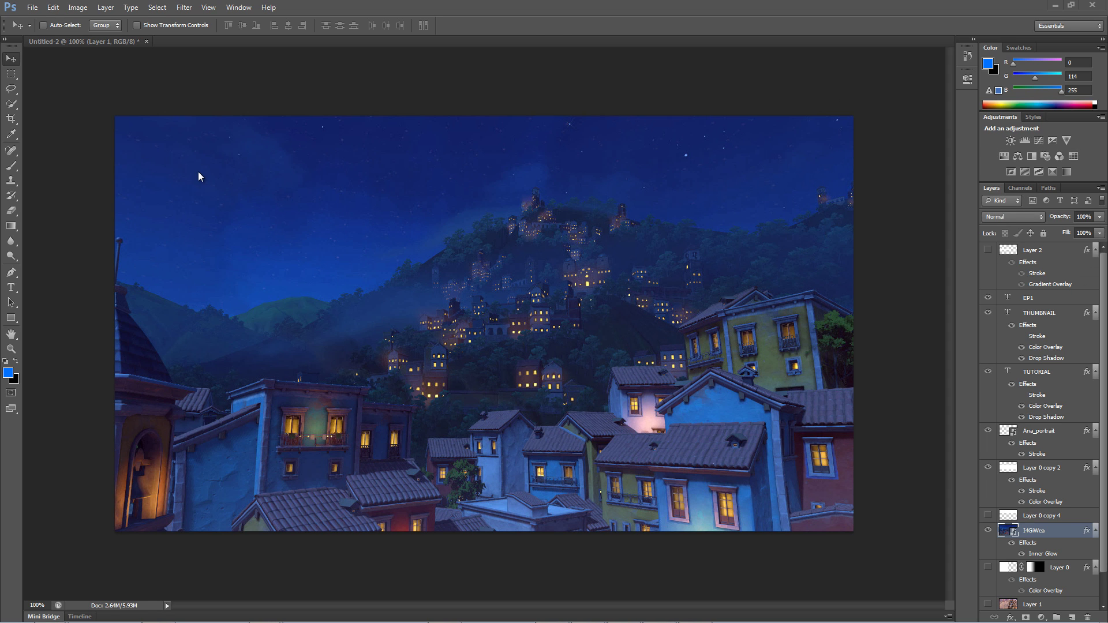
# Scale the town image proportionally to about 68.5% and position it so it covers the whole canvas.
pyautogui.hotkey('ctrl', 't')
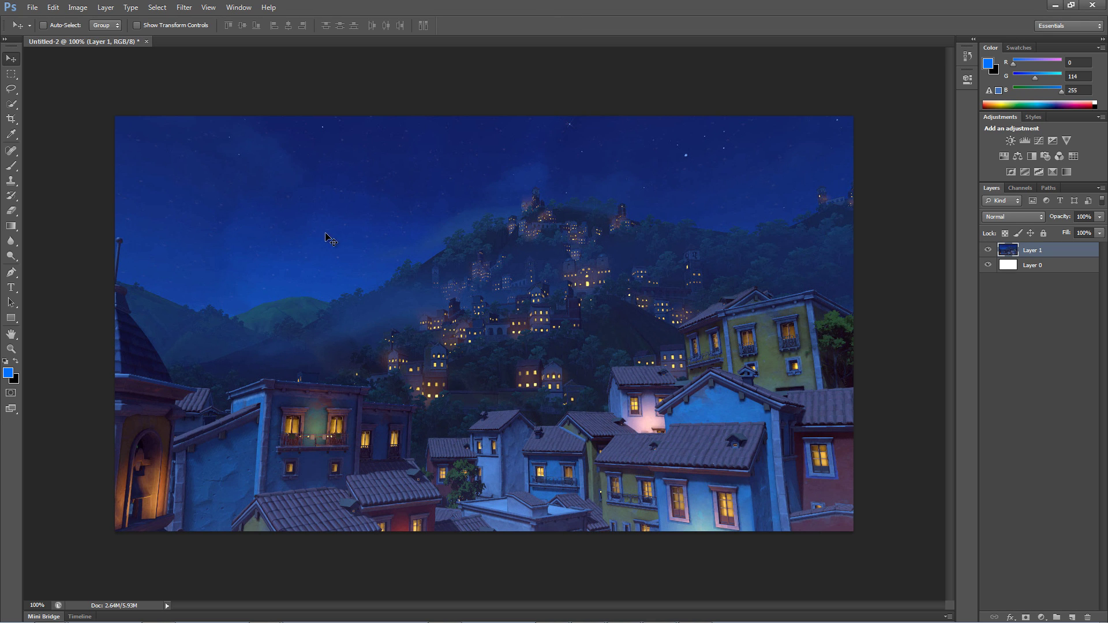
pyautogui.hotkey('ctrl', 't')
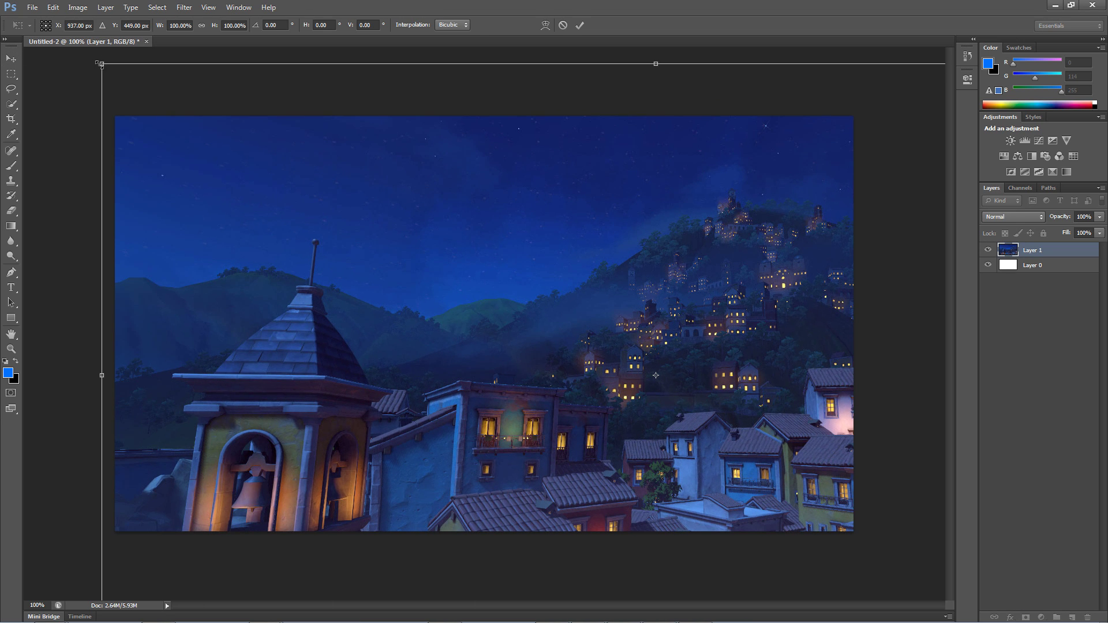
pyautogui.moveTo(101, 64); pyautogui.dragTo(720, 410)
pyautogui.moveTo(771, 443); pyautogui.dragTo(165, 148)
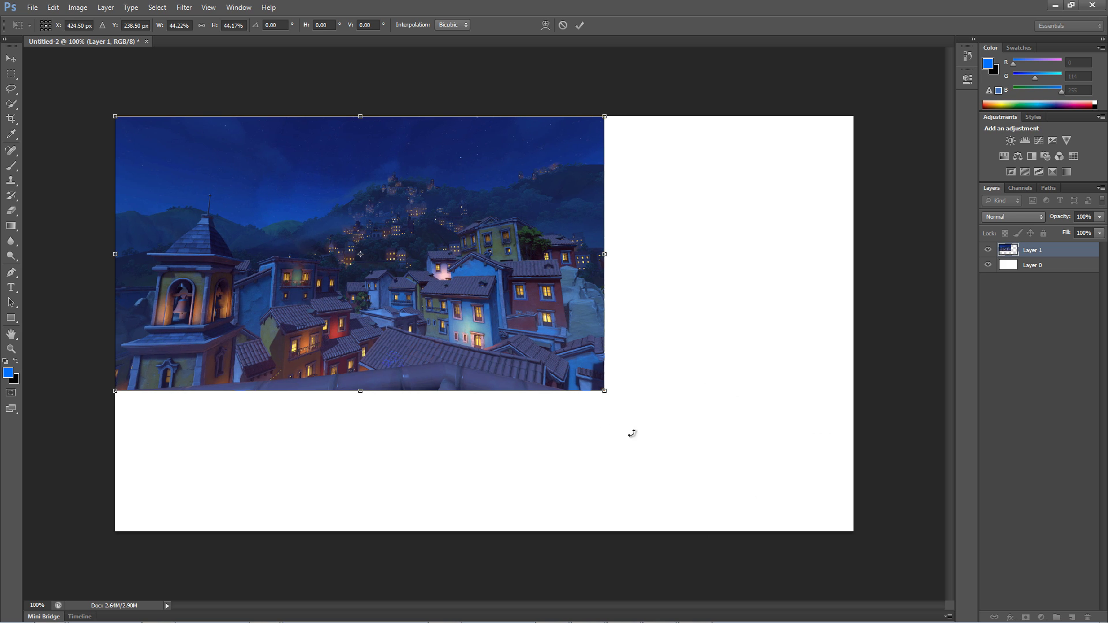
pyautogui.moveTo(604, 390); pyautogui.dragTo(871, 547)
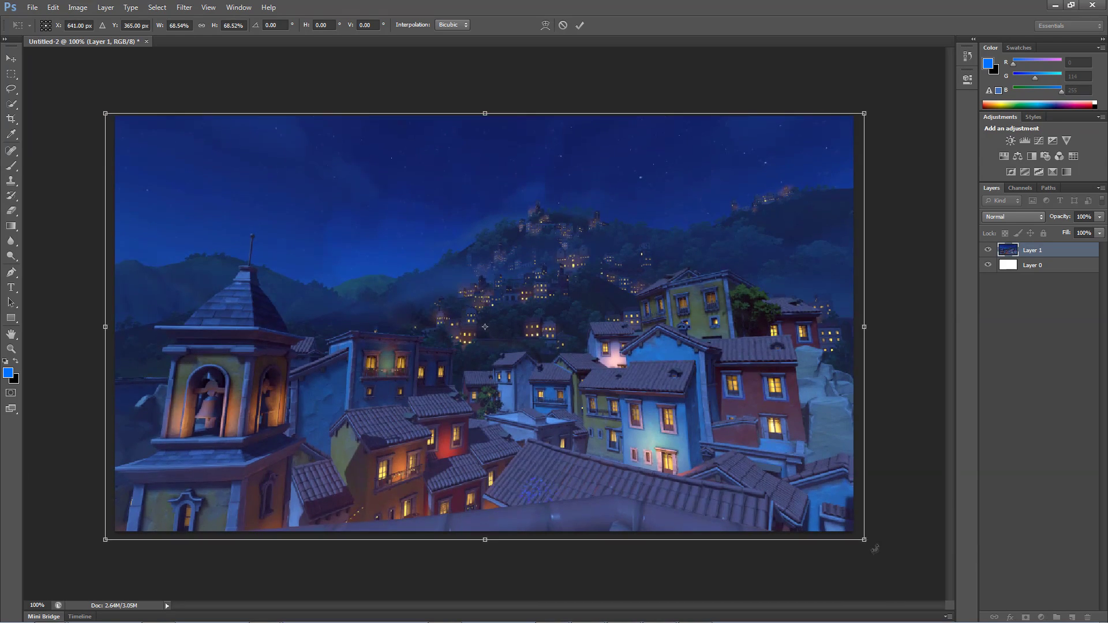
pyautogui.press('Return')
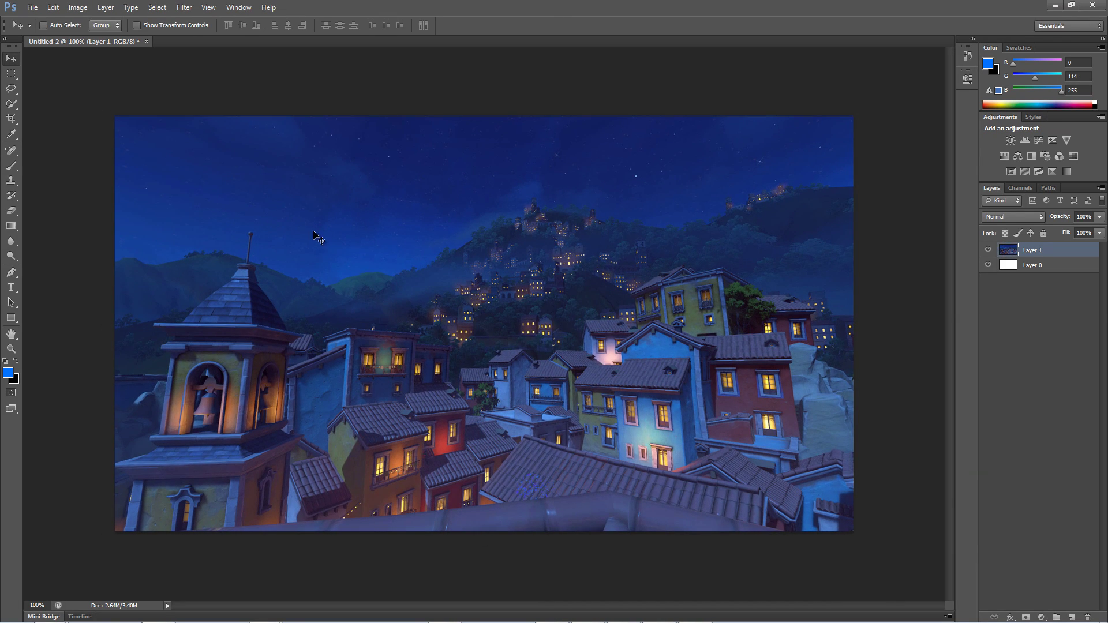
# Open the transparent character image Ana_portrait.png.
pyautogui.click(40, 8)
pyautogui.click(41, 31)
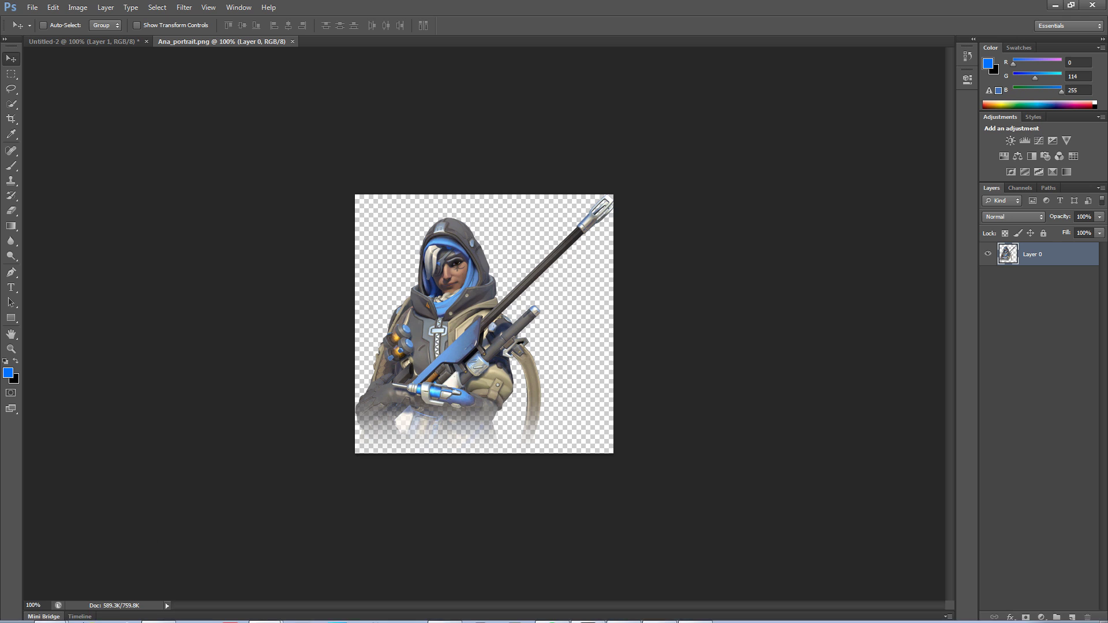
# Switch to the browser and search Google Images for "junkrat render overwatch" as an example of finding character renders.
pyautogui.moveTo(56, 616)
pyautogui.click(60, 587)
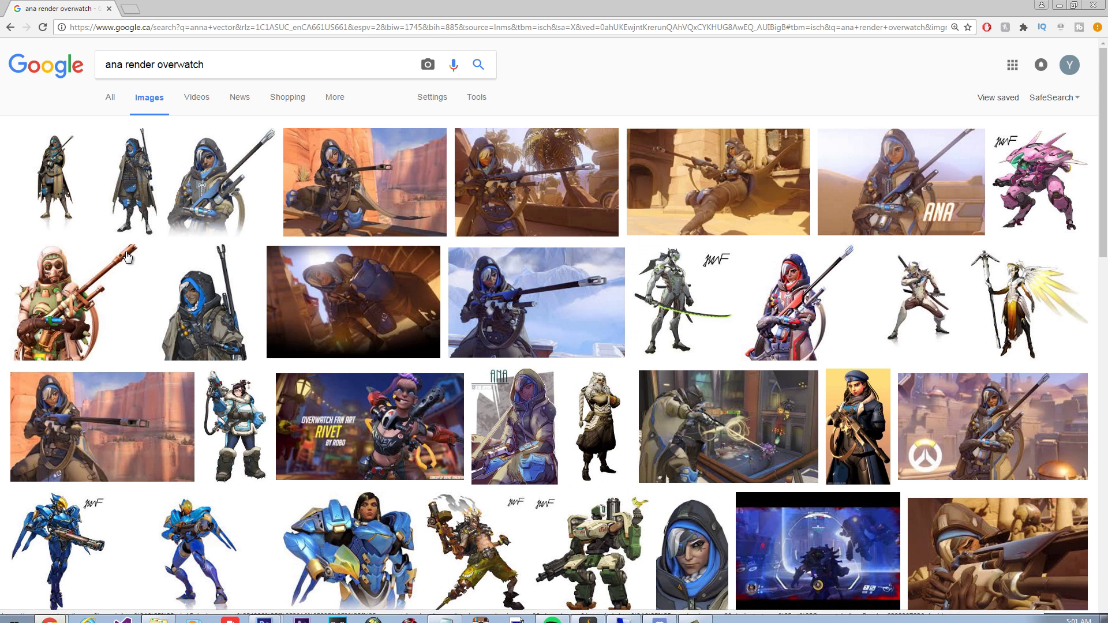
pyautogui.moveTo(198, 63); pyautogui.dragTo(103, 64)
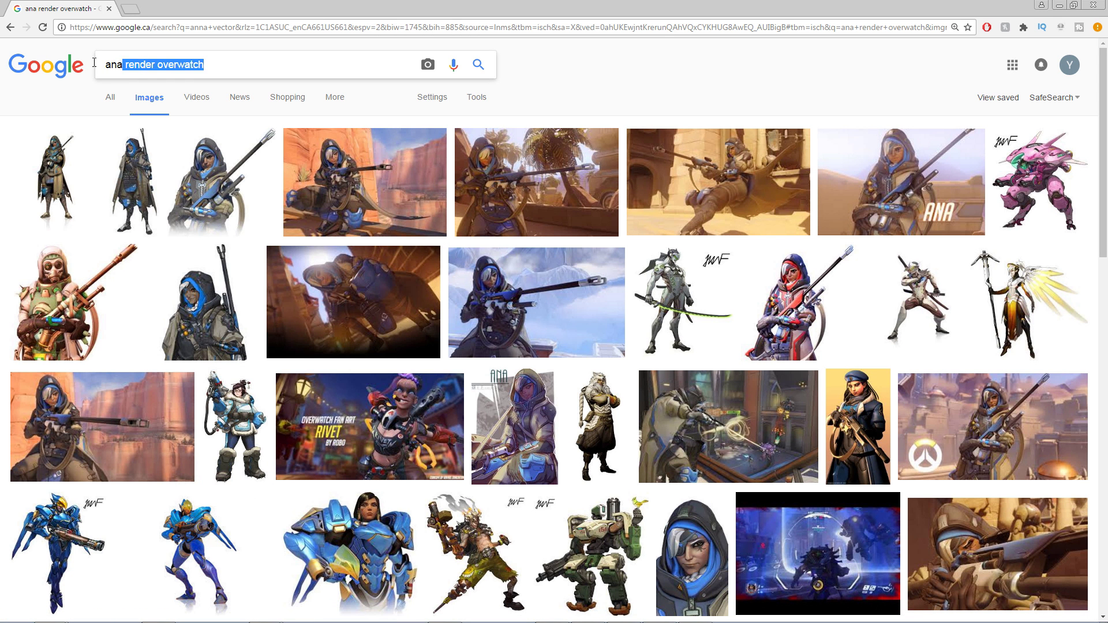
pyautogui.click(123, 64)
pyautogui.doubleClick(122, 63)
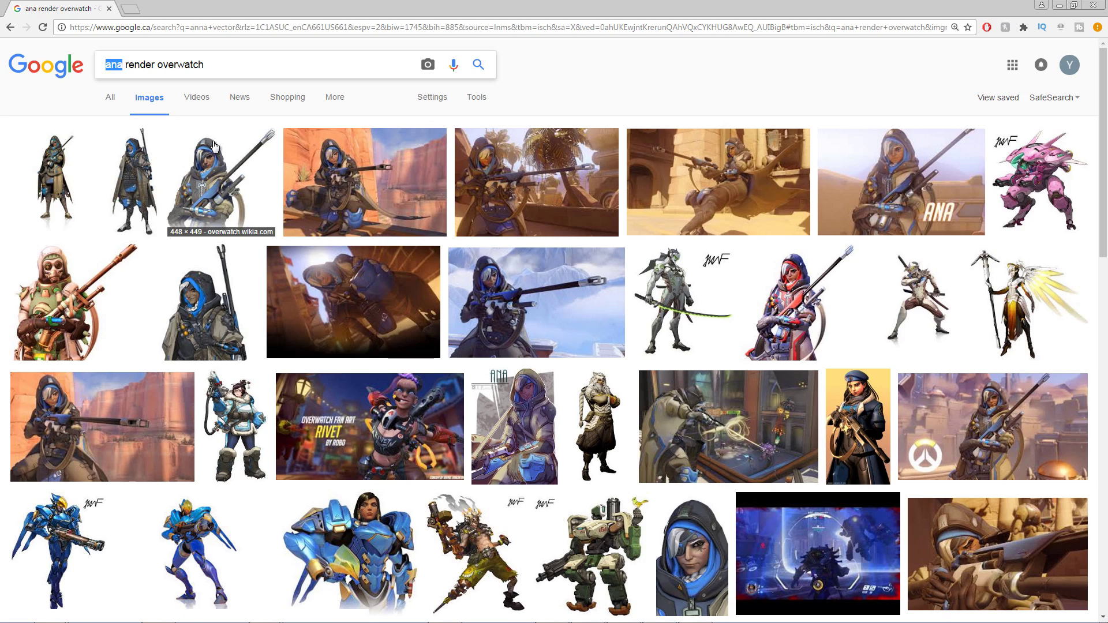
pyautogui.write('junkrat')
pyautogui.press('Return')
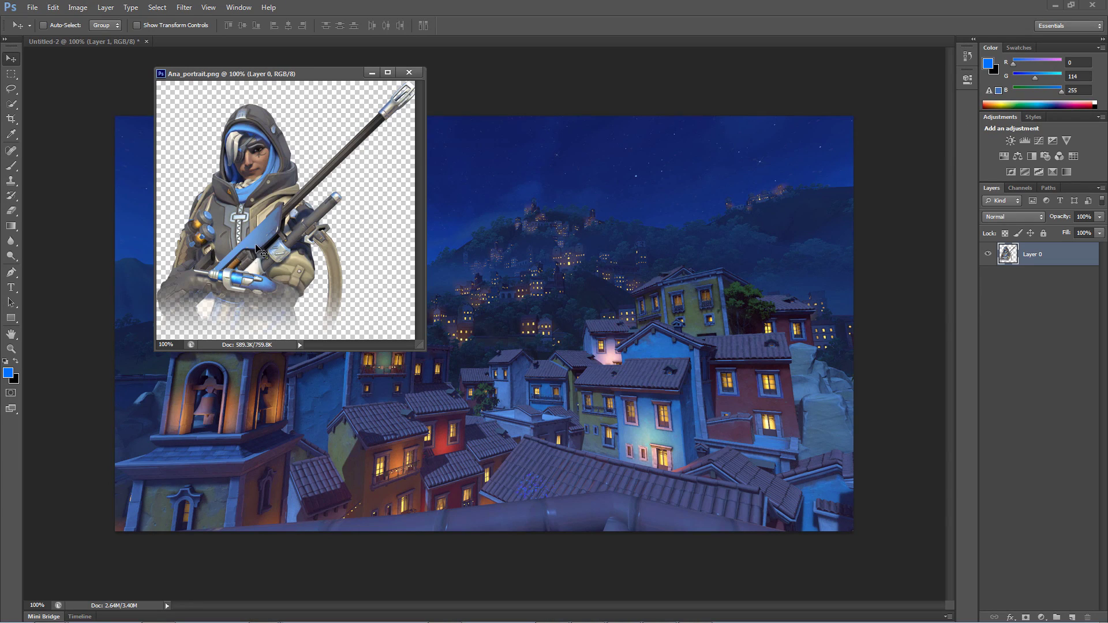
# Copy the Ana character into the thumbnail document, close its source image, and place her in the canvas's lower-right area.
pyautogui.moveTo(258, 249); pyautogui.dragTo(564, 367)
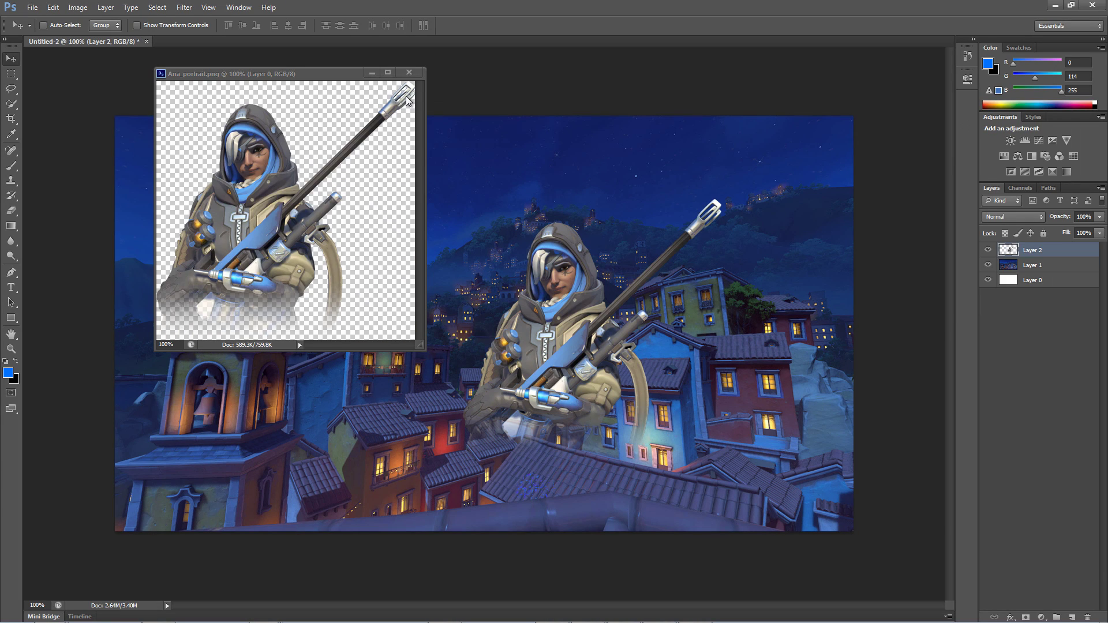
pyautogui.click(409, 72)
pyautogui.moveTo(598, 315); pyautogui.dragTo(674, 420)
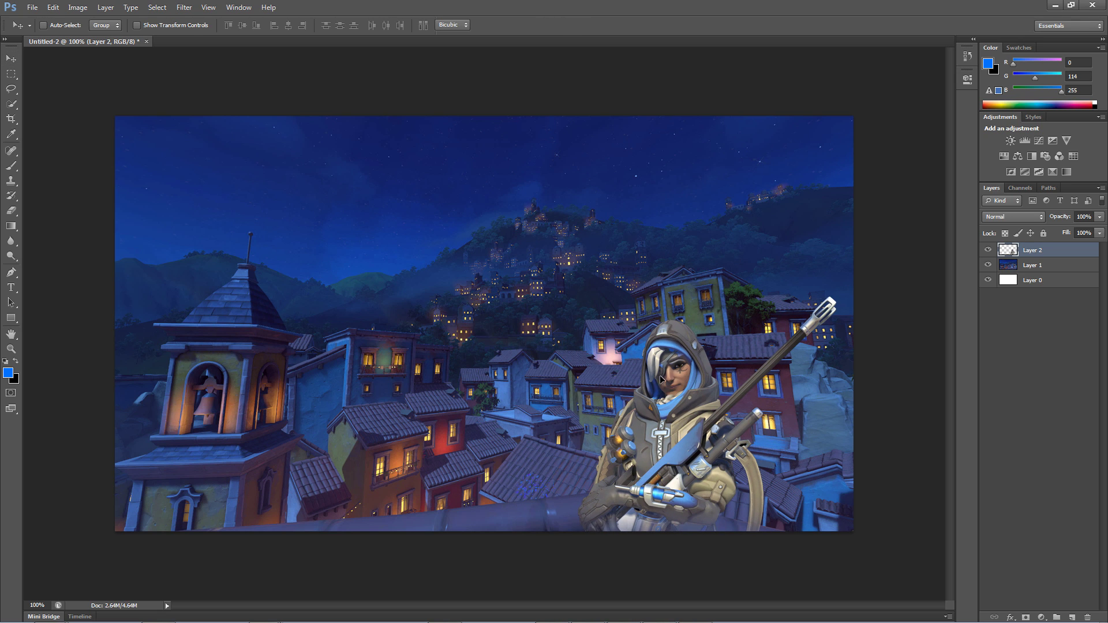
# Scale the Ana layer proportionally to about 111% and adjust her position along the canvas's bottom edge.
pyautogui.hotkey('ctrl', 't')
pyautogui.moveTo(578, 296); pyautogui.dragTo(550, 269)
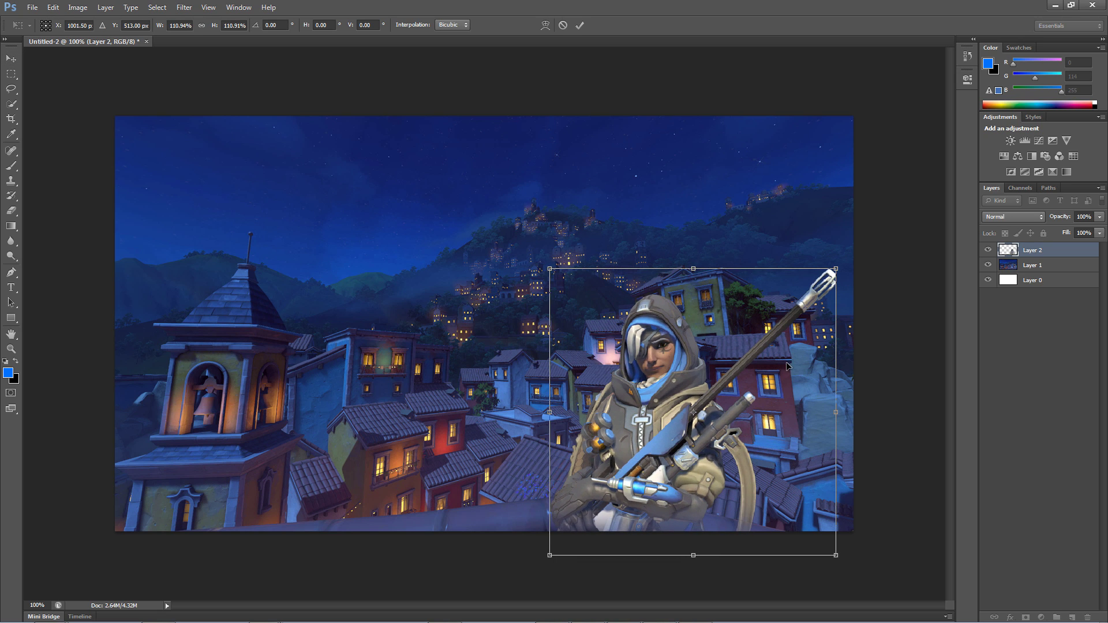
pyautogui.press('Return')
pyautogui.moveTo(695, 379)
pyautogui.mouseDown()
pyautogui.moveTo(730, 391)
pyautogui.moveTo(703, 370)
pyautogui.moveTo(701, 381)
pyautogui.mouseUp()
# Add the white text "THUMBNAIL" in Plump Black at 120 pt and place it to the upper left of the character.
pyautogui.press('t')
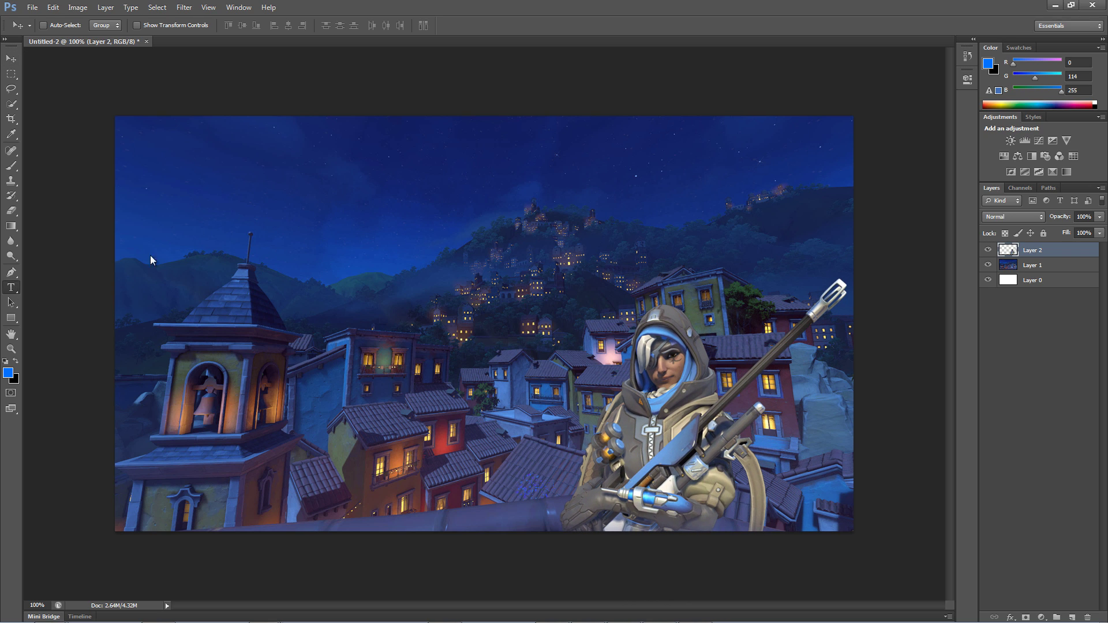
pyautogui.click(236, 285)
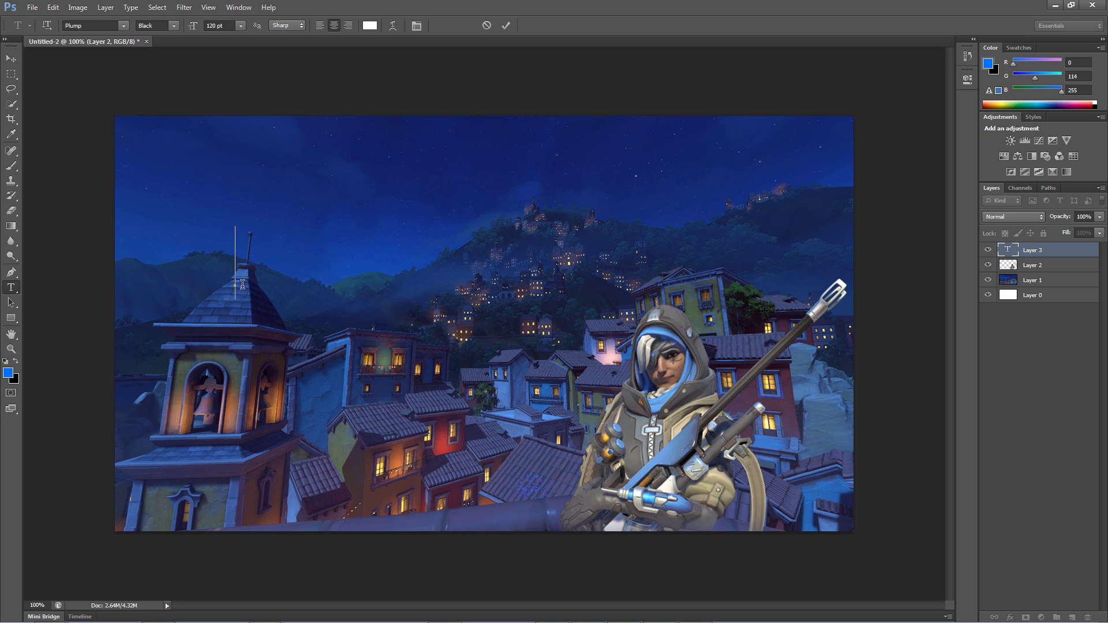
pyautogui.write('THUMBNAIL')
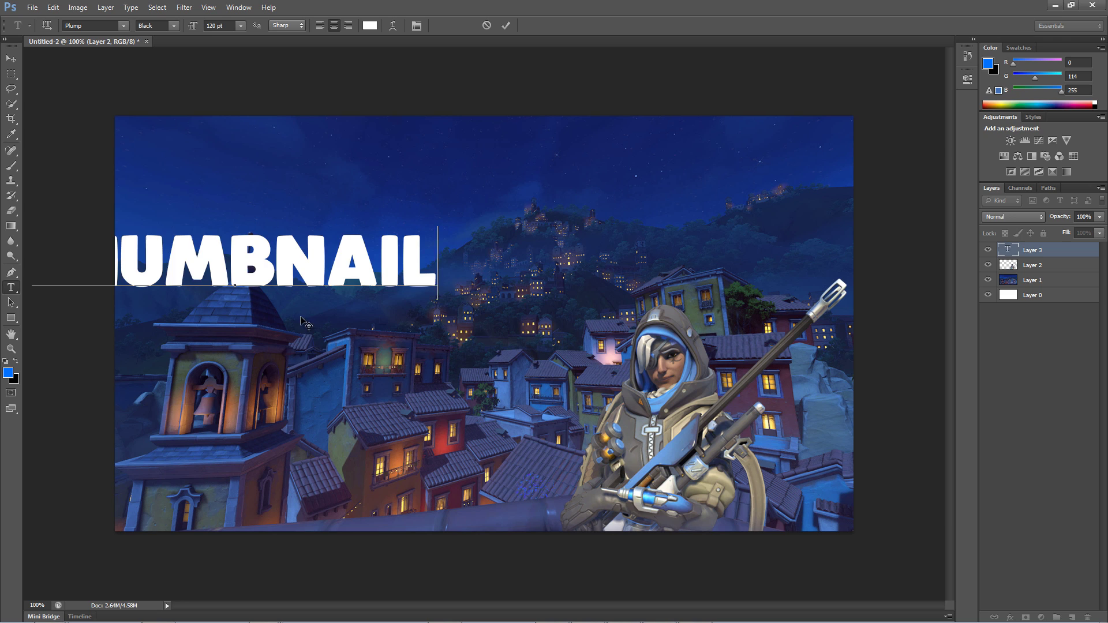
pyautogui.moveTo(329, 352); pyautogui.dragTo(459, 363)
pyautogui.click(14, 63)
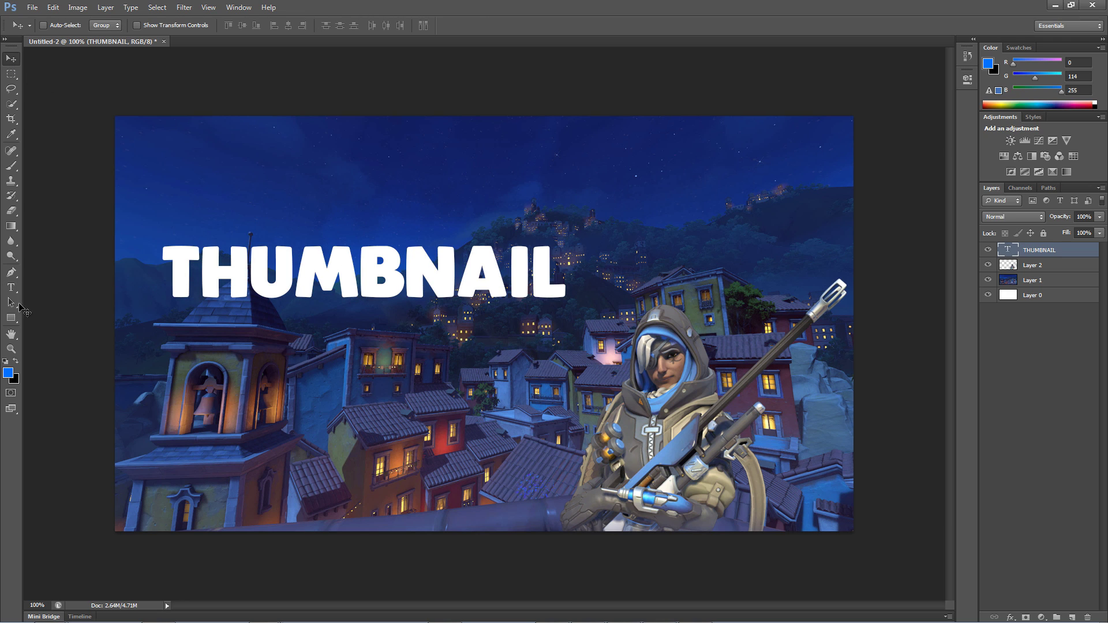
# Add the text "TUTORIAL" in Plump Black at 120 pt and place it beneath the THUMBNAIL text.
pyautogui.click(11, 287)
pyautogui.click(235, 346)
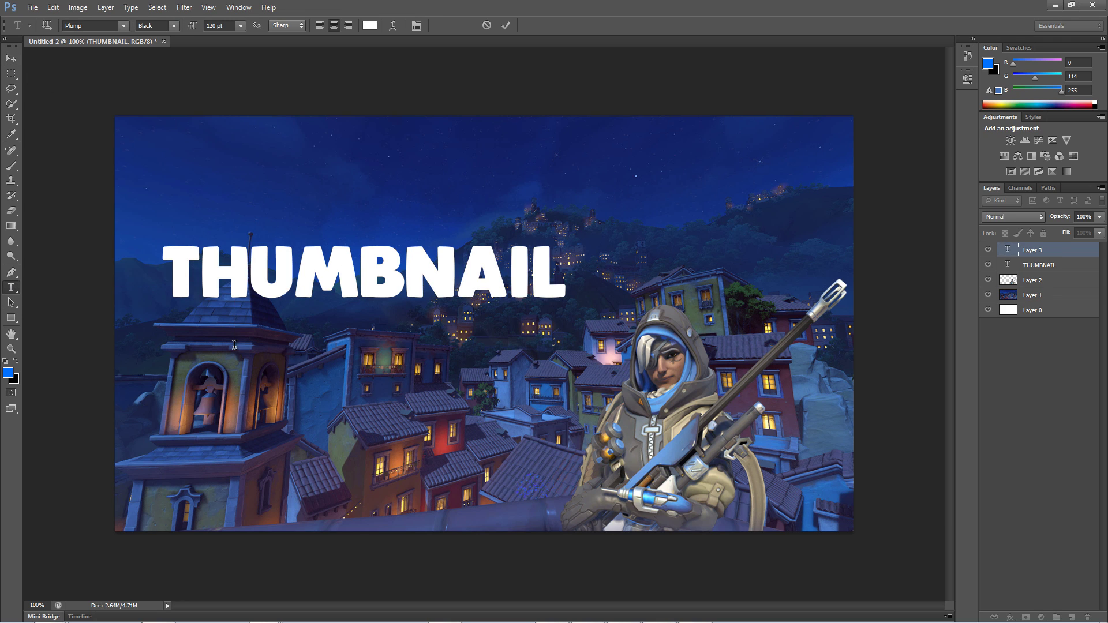
pyautogui.write('TUTORIAL')
pyautogui.click(12, 58)
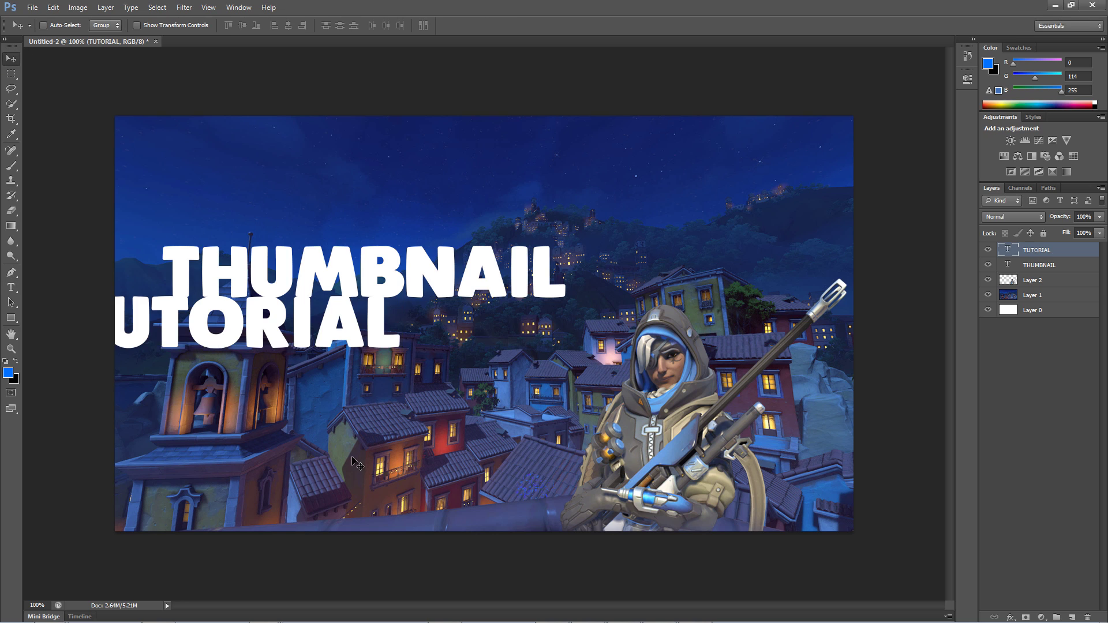
pyautogui.moveTo(352, 460); pyautogui.dragTo(483, 487)
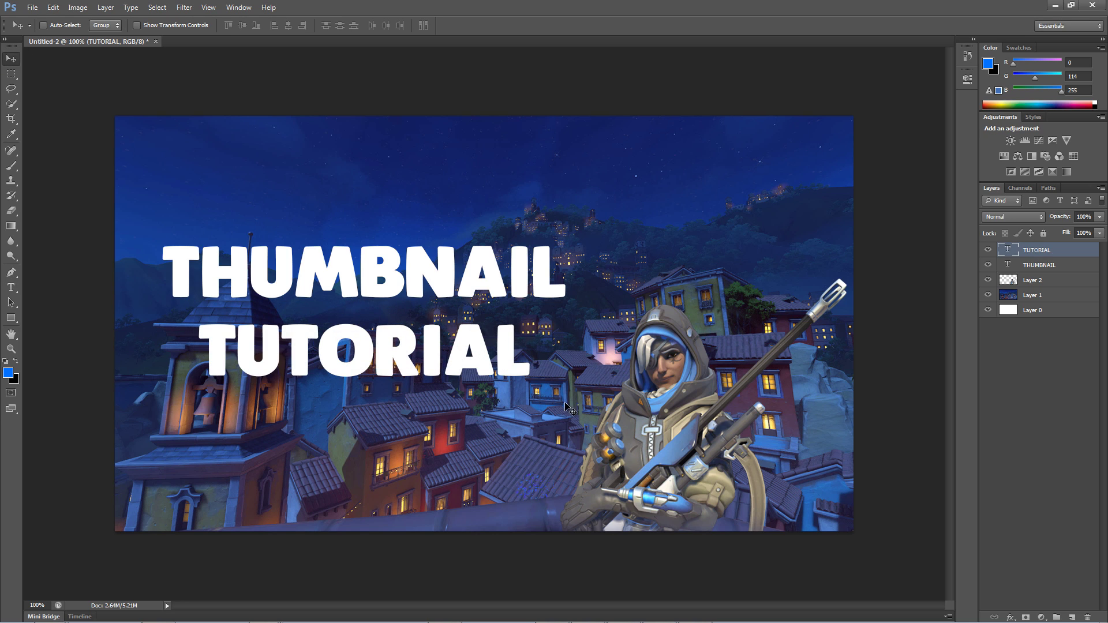
# Resize the two texts so THUMBNAIL is larger than TUTORIAL, and move the THUMBNAIL layer above the TUTORIAL layer.
pyautogui.click(1045, 268)
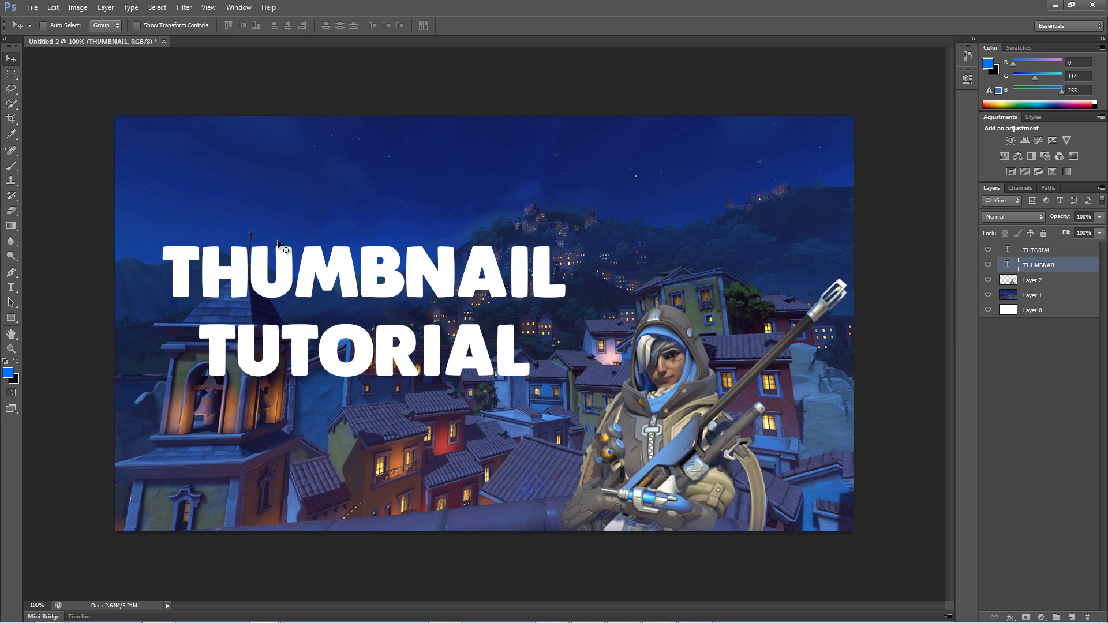
pyautogui.click(11, 287)
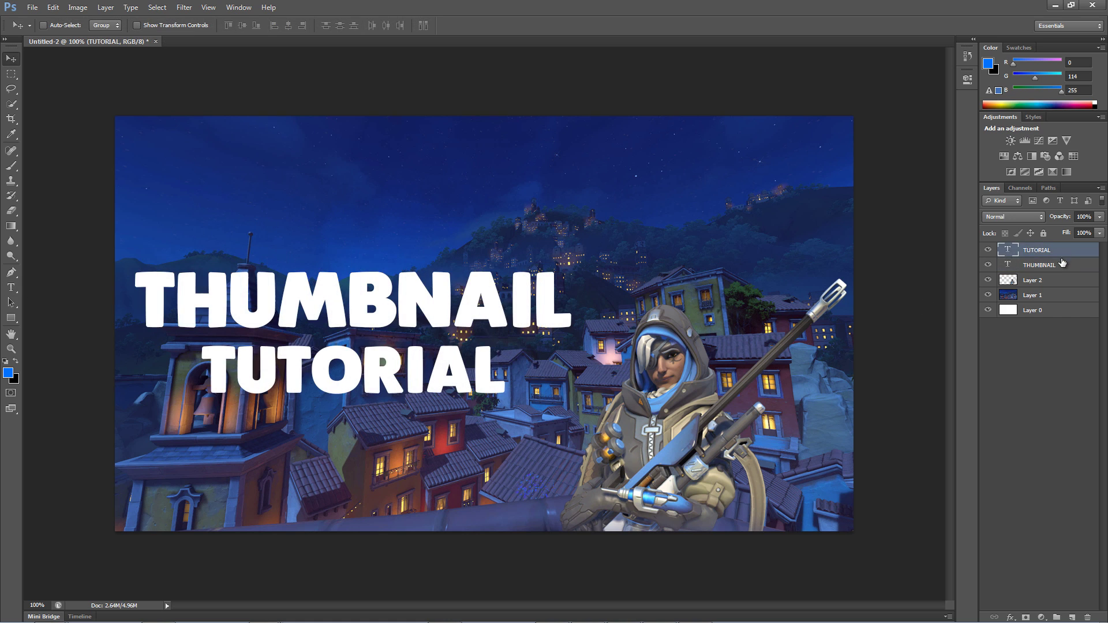
pyautogui.moveTo(1061, 265); pyautogui.dragTo(1061, 248)
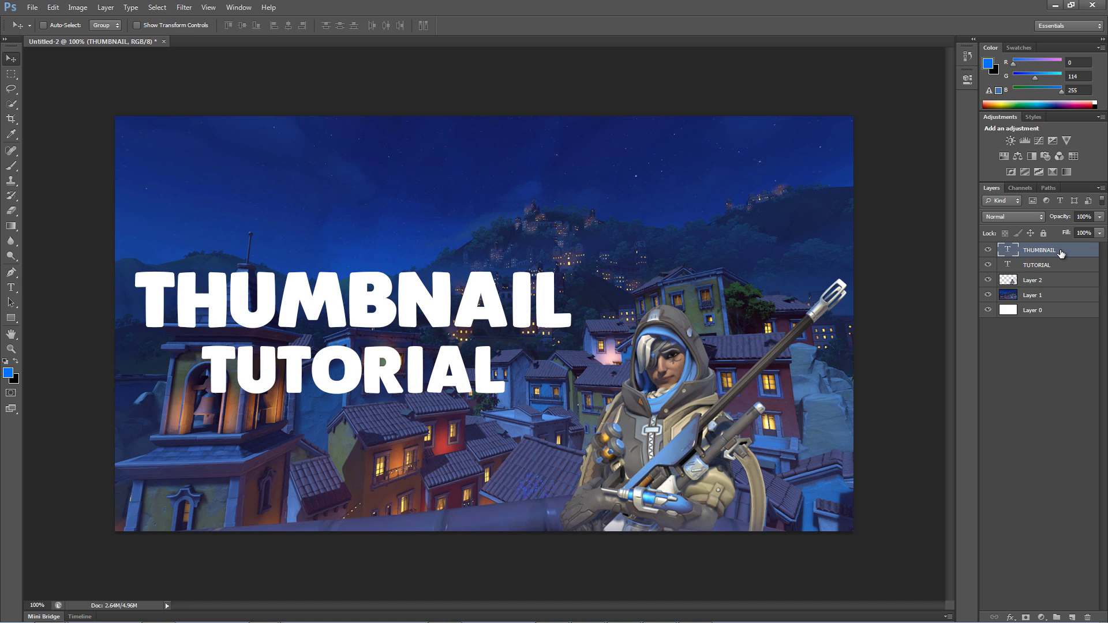
# Add a Color Overlay effect to the THUMBNAIL text layer.
pyautogui.rightClick(1059, 252)
pyautogui.click(976, 202)
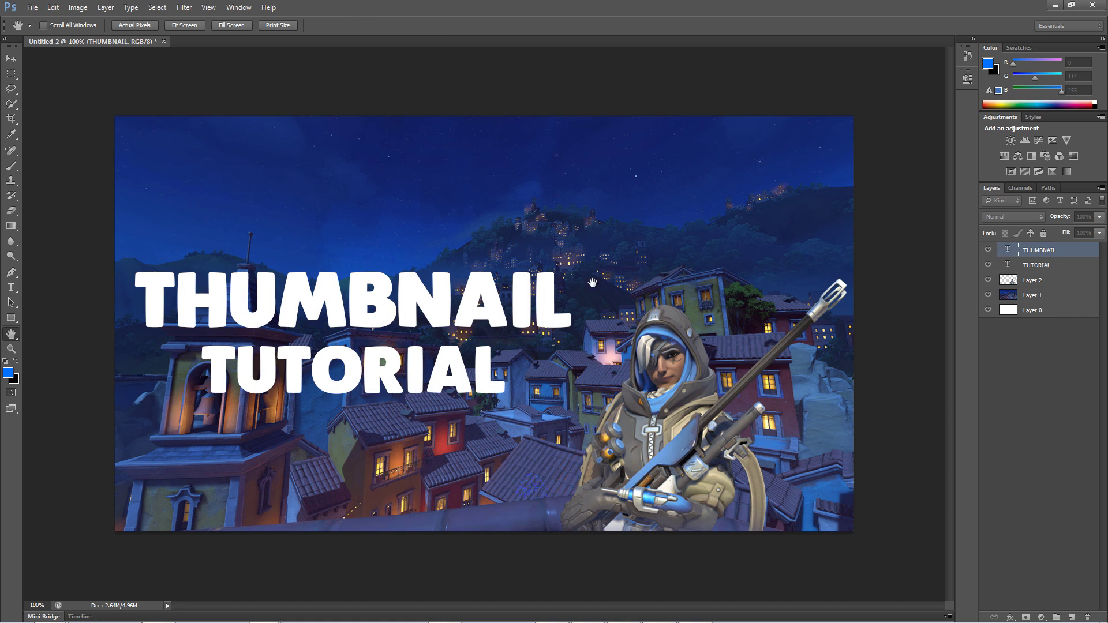
pyautogui.moveTo(1103, 237); pyautogui.dragTo(757, 245)
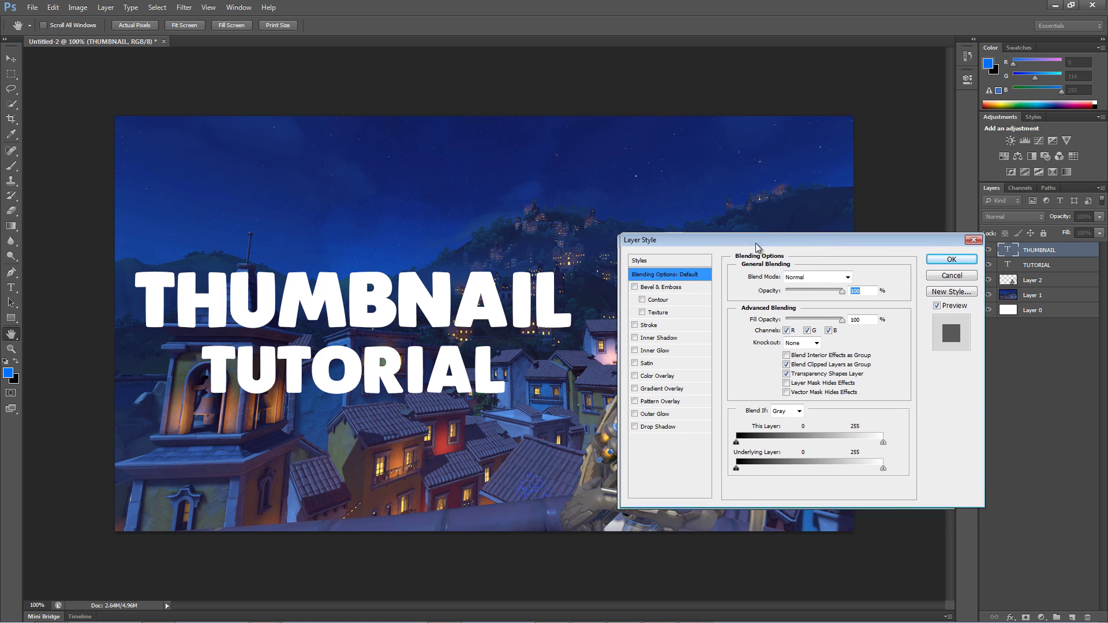
pyautogui.click(646, 376)
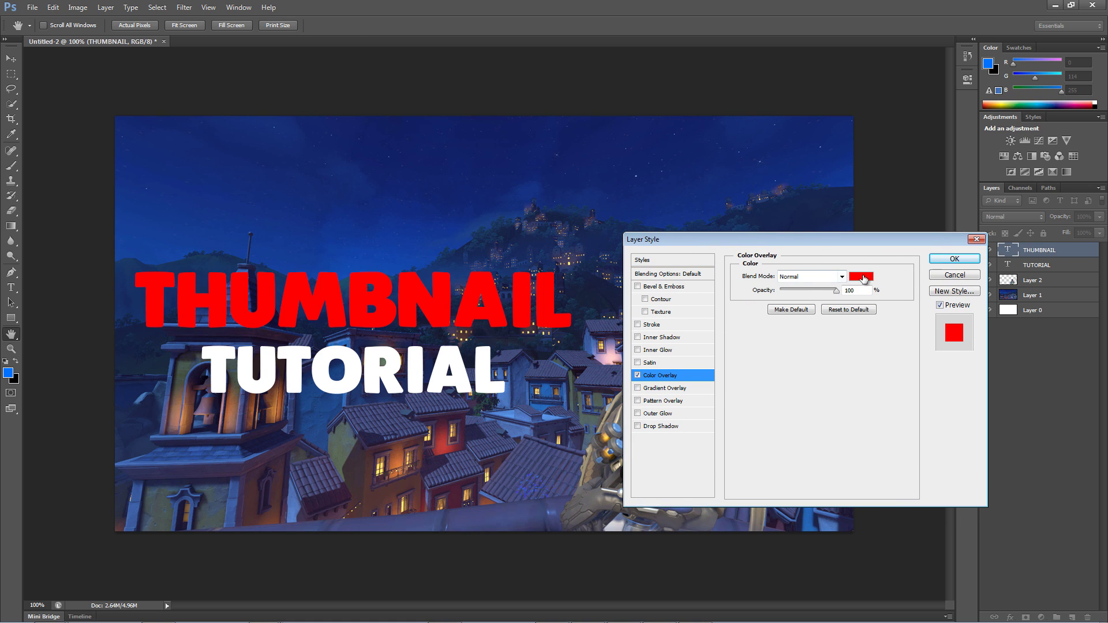
# Sample the blue of Ana's clothing for the THUMBNAIL overlay, shift it to bright sky blue #00b4ff, and apply the layer style.
pyautogui.click(863, 276)
pyautogui.moveTo(751, 336); pyautogui.dragTo(596, 344)
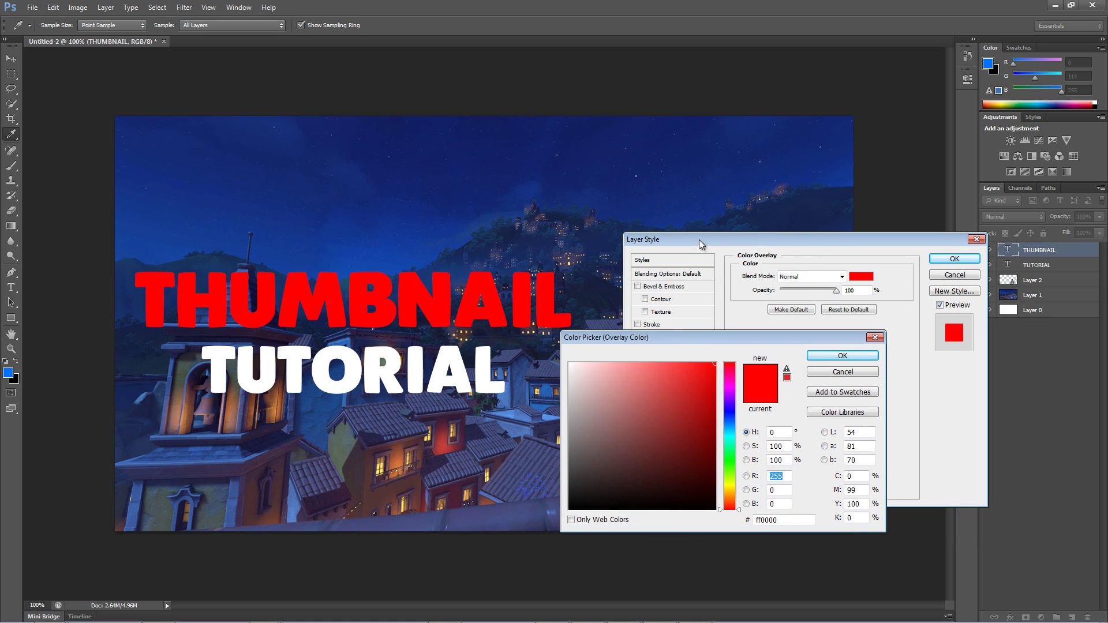
pyautogui.moveTo(820, 337); pyautogui.dragTo(951, 298)
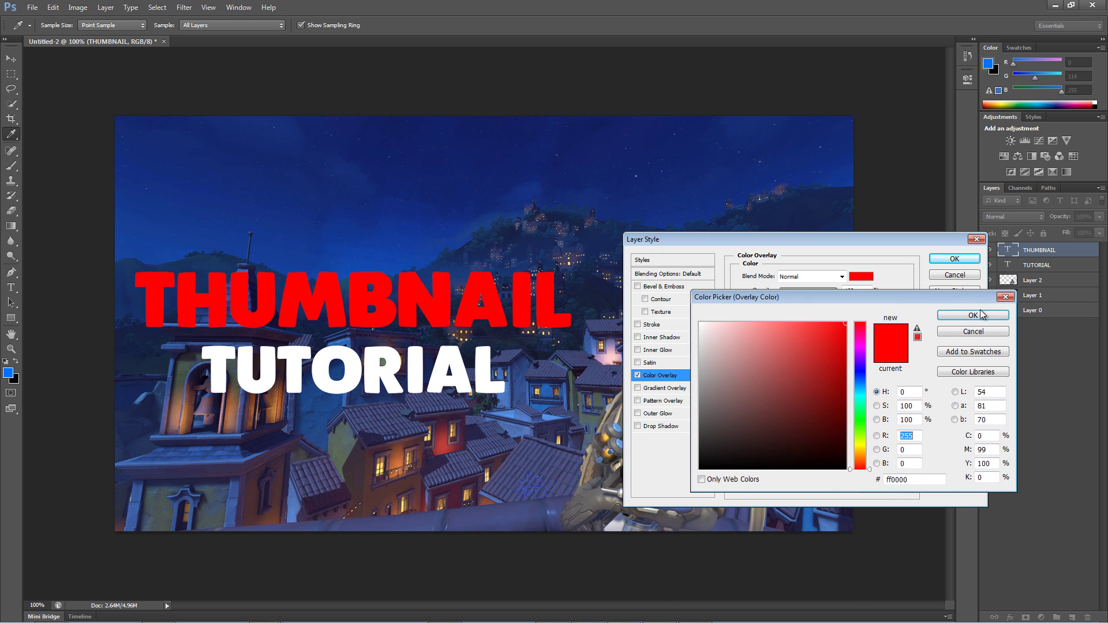
pyautogui.click(995, 337)
pyautogui.moveTo(851, 238); pyautogui.dragTo(942, 215)
pyautogui.click(951, 254)
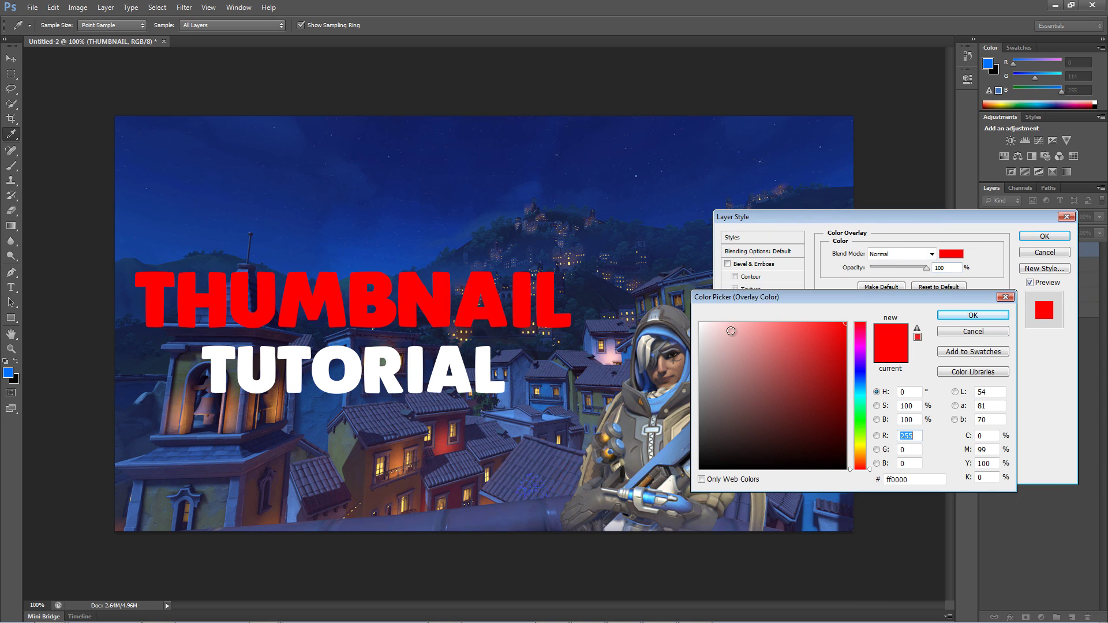
pyautogui.click(655, 327)
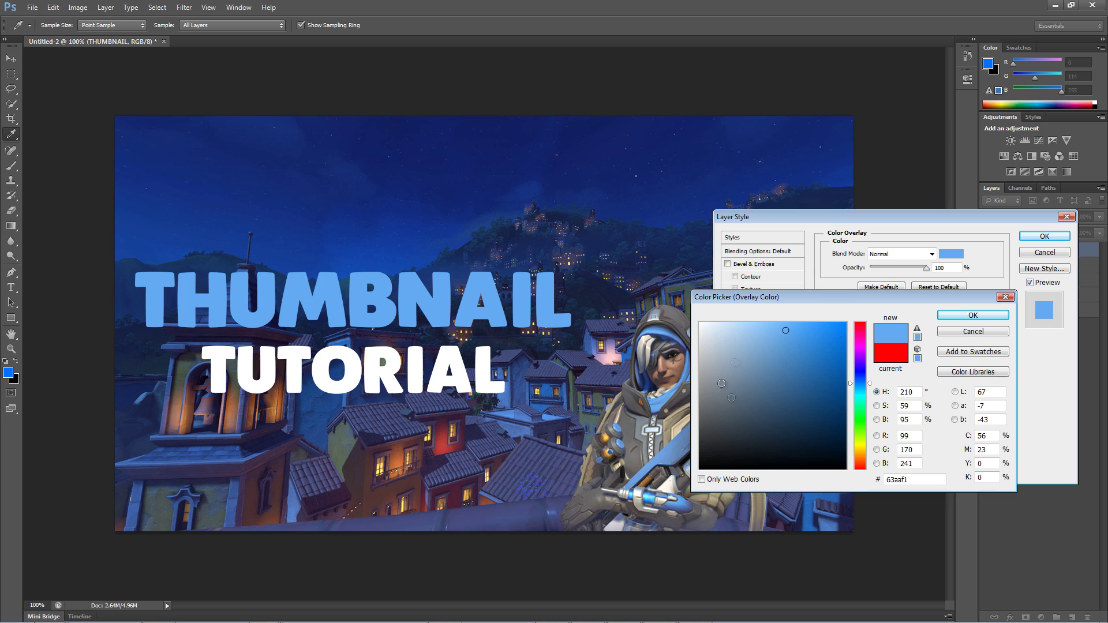
pyautogui.moveTo(811, 340); pyautogui.dragTo(847, 321)
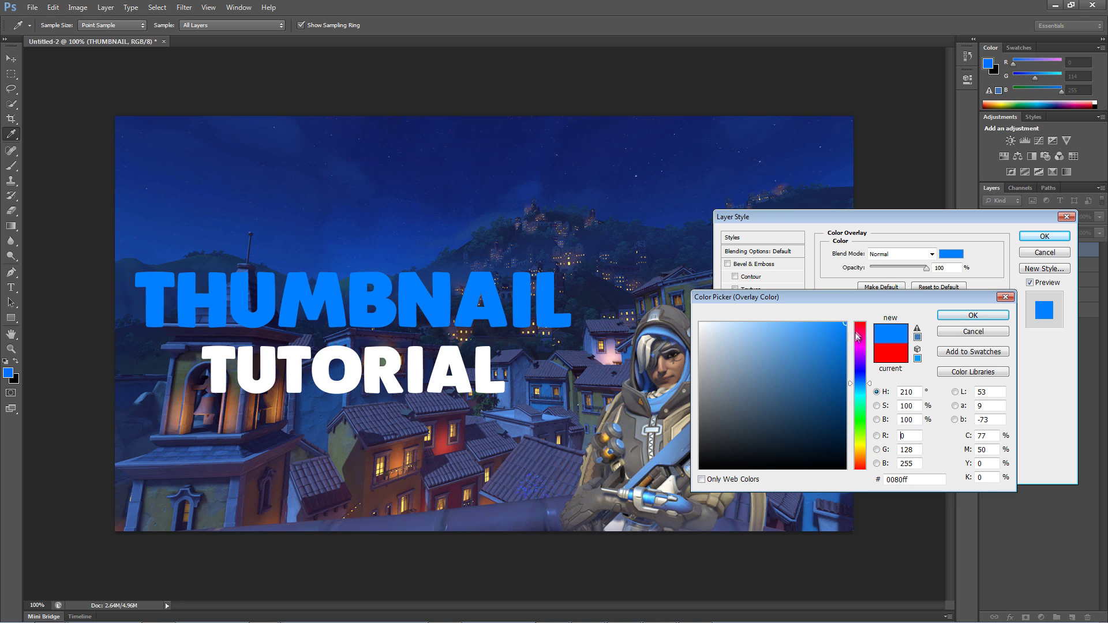
pyautogui.moveTo(863, 387); pyautogui.dragTo(864, 389)
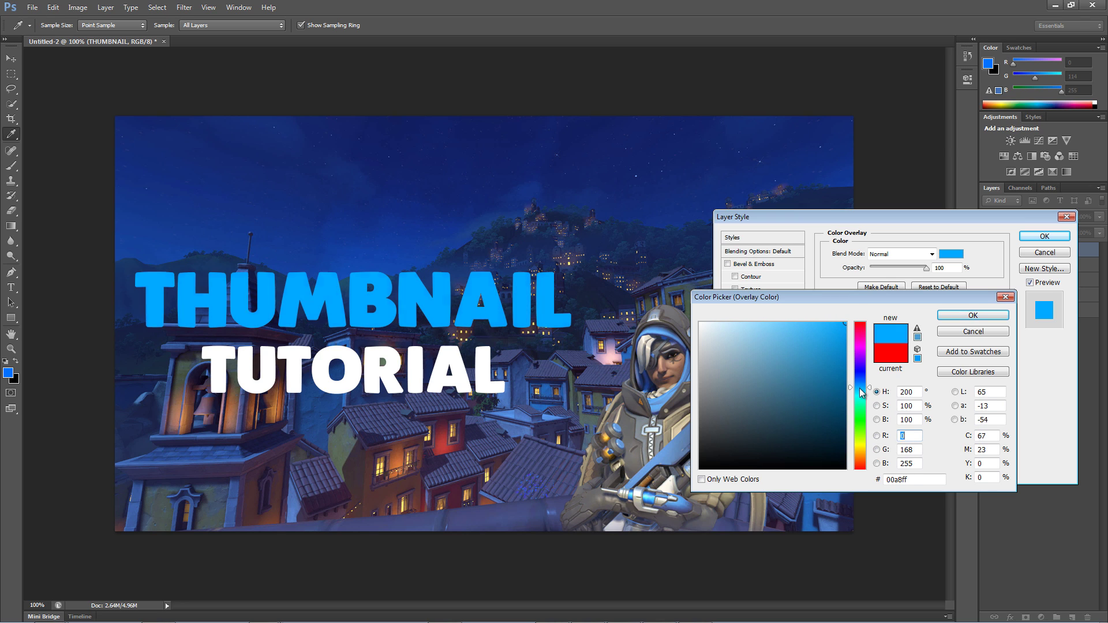
pyautogui.click(957, 316)
pyautogui.click(1045, 236)
pyautogui.press('v')
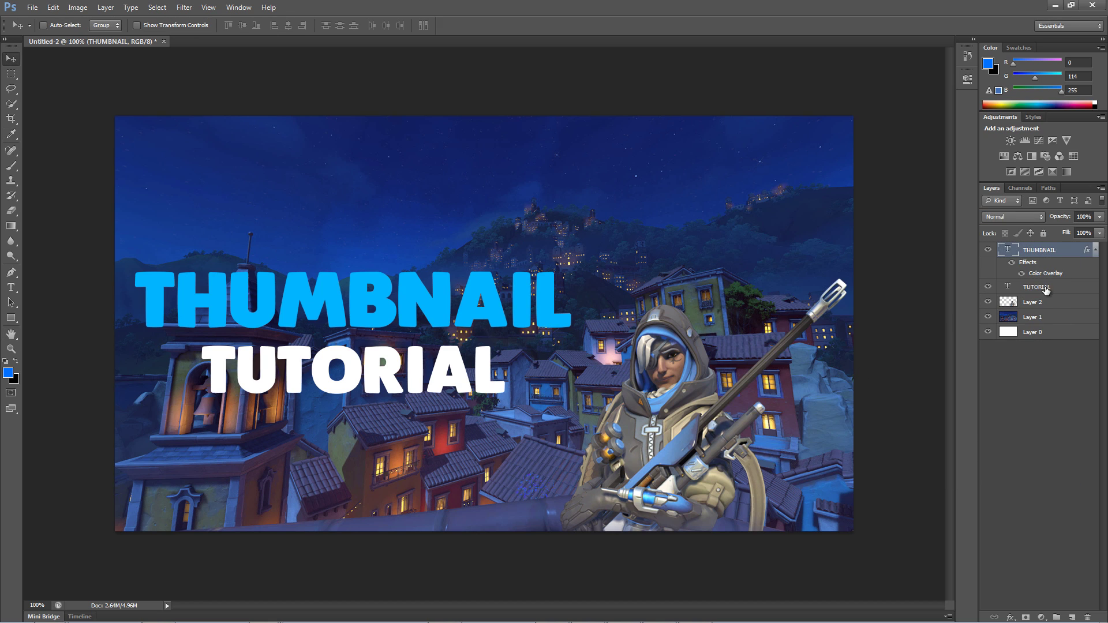
# Duplicate the white Layer 0 and place the copy directly above the town background in Layer 1.
pyautogui.click(1049, 338)
pyautogui.rightClick(1049, 337)
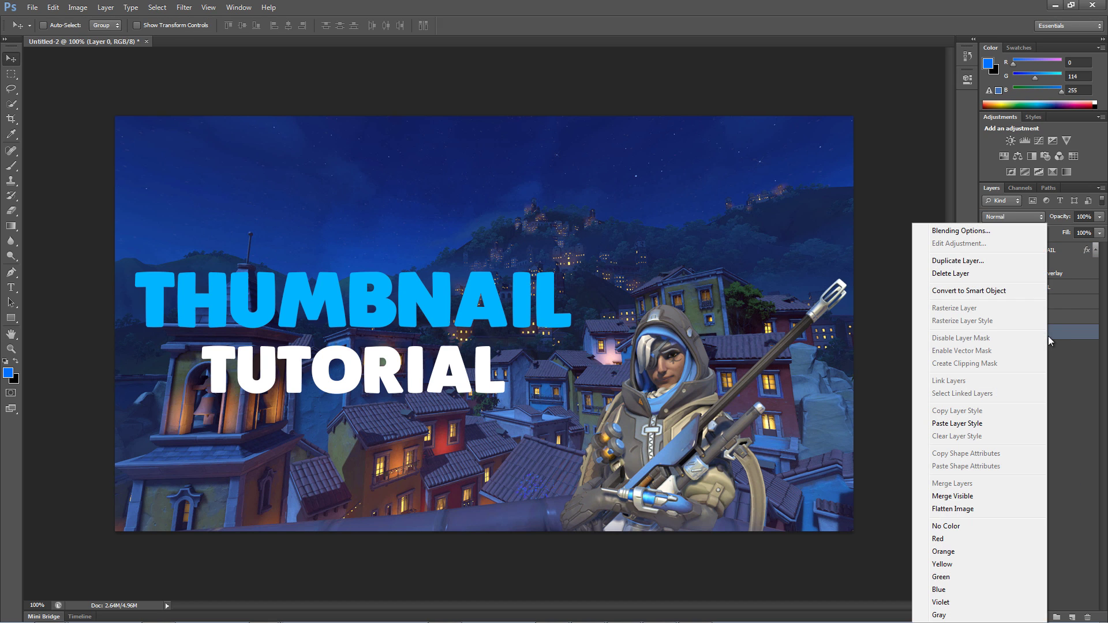
pyautogui.click(972, 261)
pyautogui.click(653, 188)
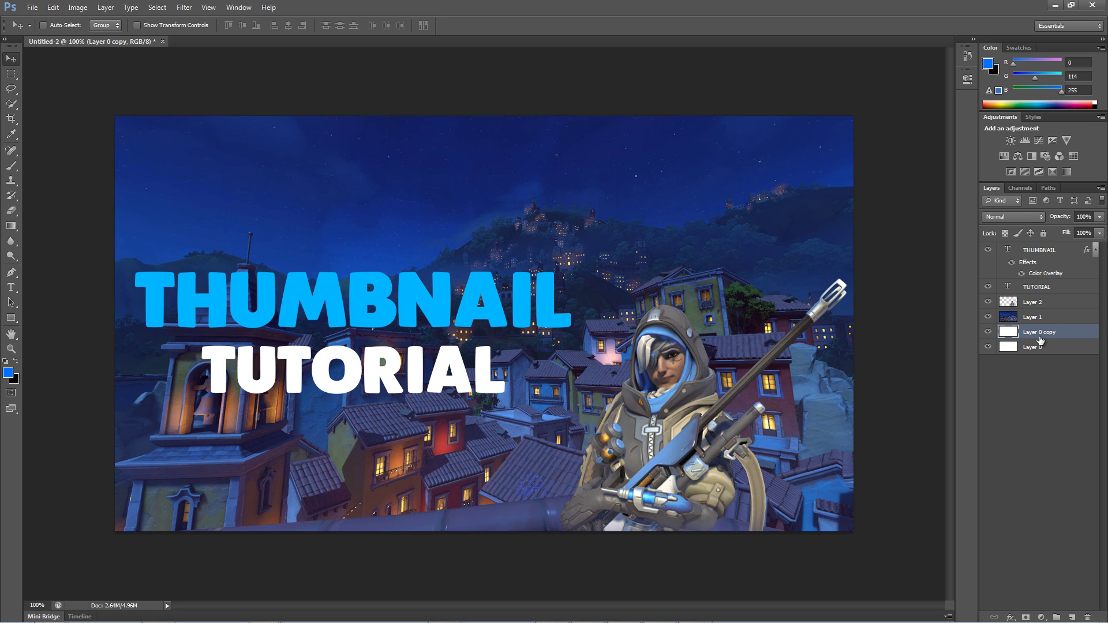
pyautogui.moveTo(1041, 340); pyautogui.dragTo(1052, 321)
# Squash the white layer copy to about 45% height so it forms a full-width horizontal band behind the two texts.
pyautogui.hotkey('ctrl', 't')
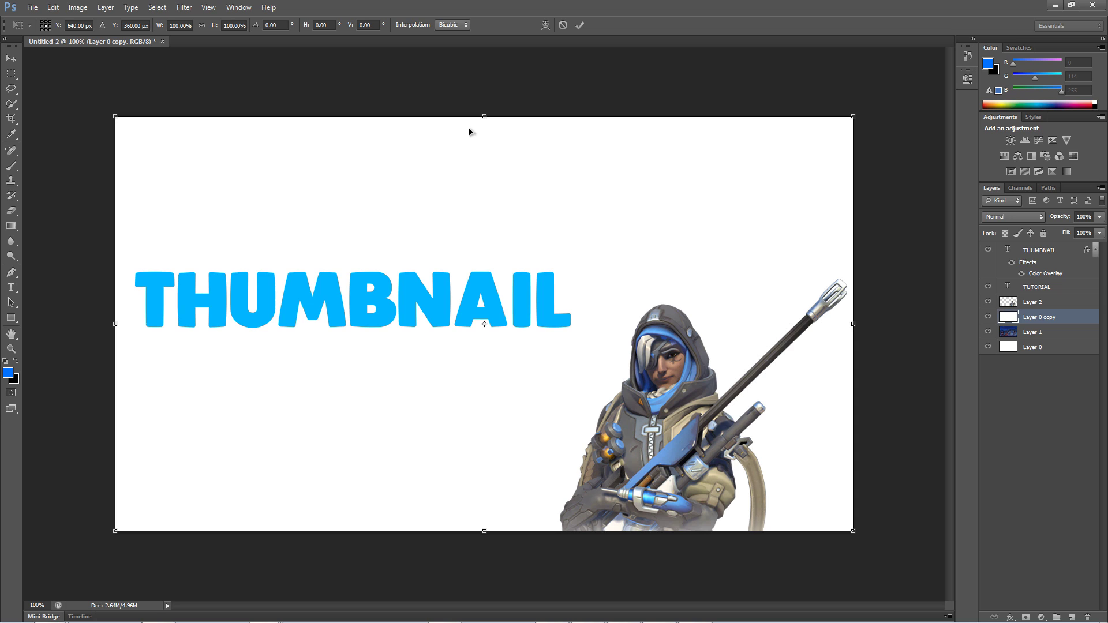
pyautogui.moveTo(483, 113); pyautogui.dragTo(480, 232)
pyautogui.moveTo(485, 533); pyautogui.dragTo(486, 422)
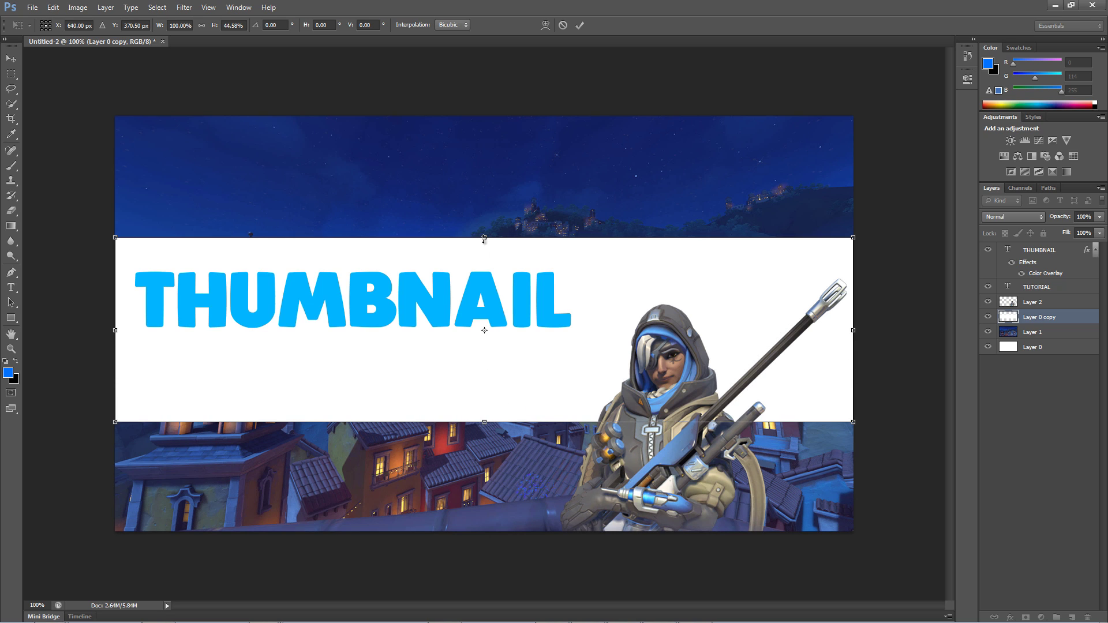
pyautogui.moveTo(484, 237); pyautogui.dragTo(484, 235)
pyautogui.press('Return')
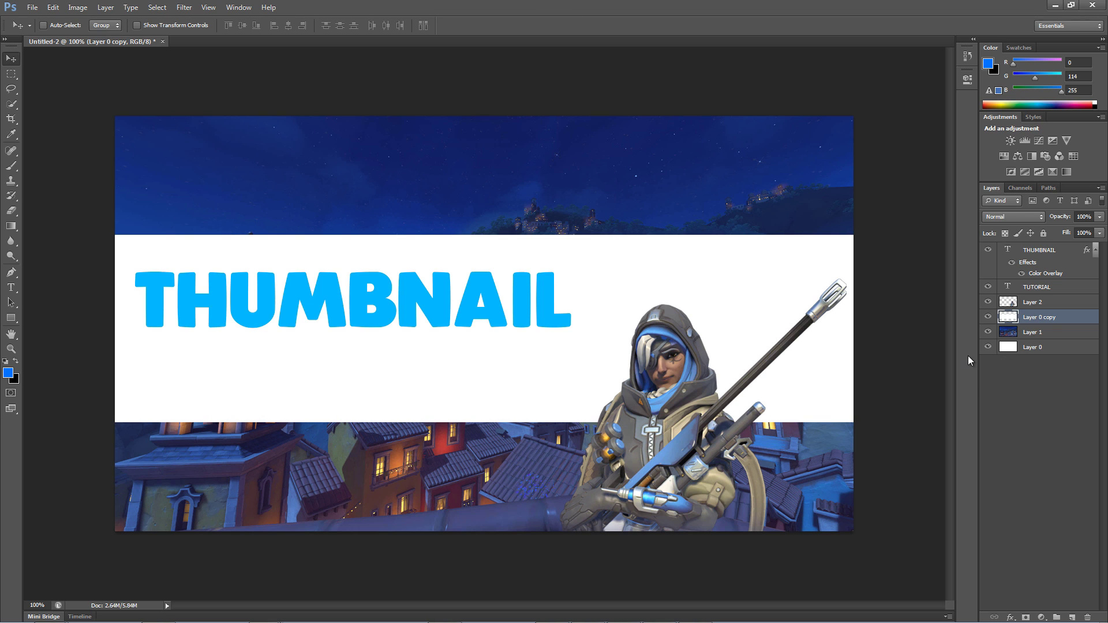
# Lower the white band layer's opacity to 41%.
pyautogui.rightClick(1065, 318)
pyautogui.click(1087, 315)
pyautogui.click(1100, 216)
pyautogui.moveTo(1097, 230); pyautogui.dragTo(1066, 233)
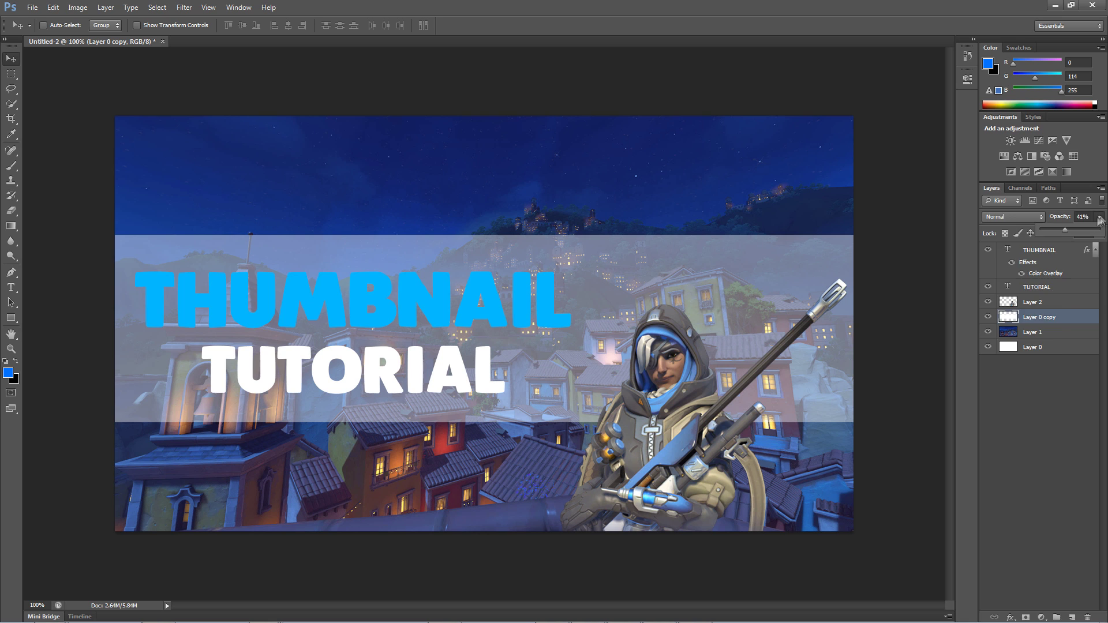
# Give the band layer a very dark grey Color Overlay and set its opacity to 75%.
pyautogui.rightClick(1068, 316)
pyautogui.click(970, 231)
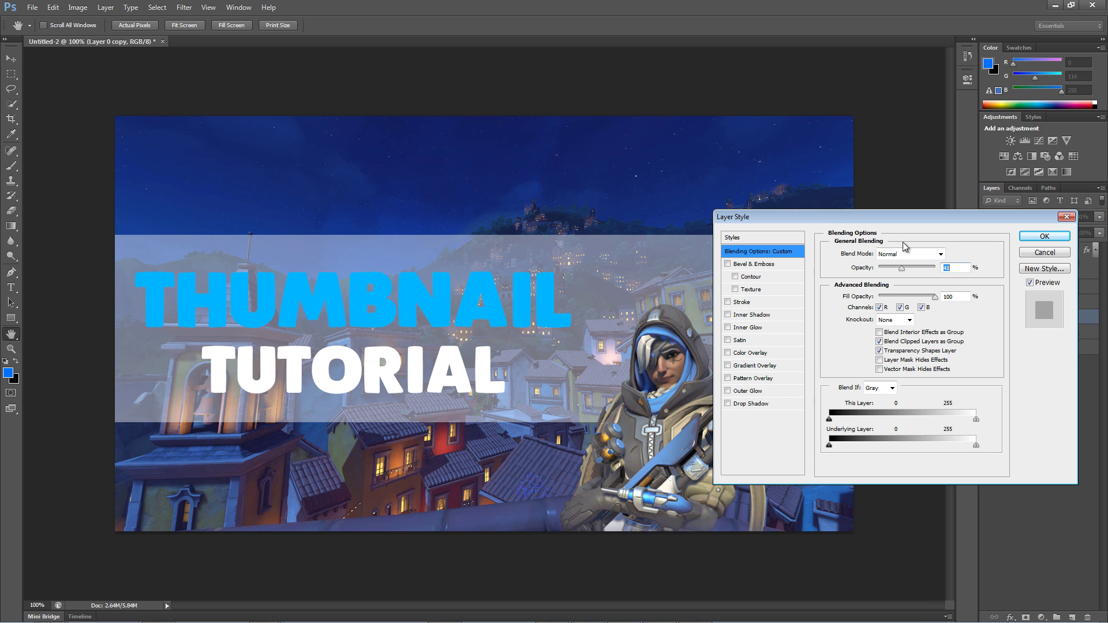
pyautogui.click(749, 352)
pyautogui.click(950, 254)
pyautogui.moveTo(714, 432); pyautogui.dragTo(706, 455)
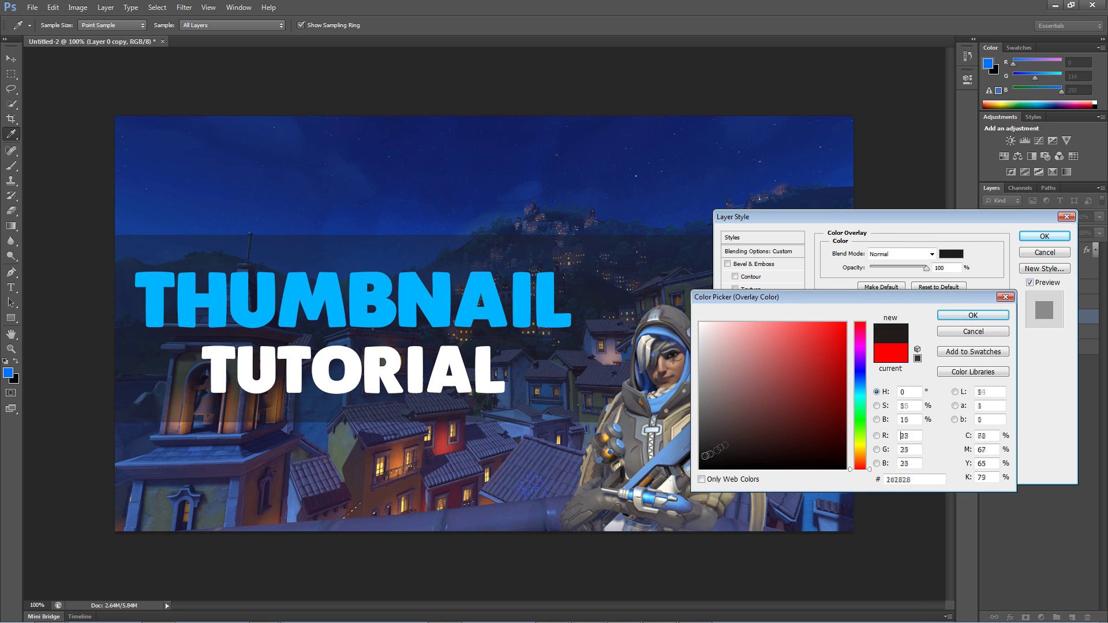
pyautogui.click(973, 315)
# Add an outside Stroke to the band in the THUMBNAIL text's blue #00b4ff, slightly thicker than 3 px, and apply it.
pyautogui.click(742, 301)
pyautogui.click(853, 334)
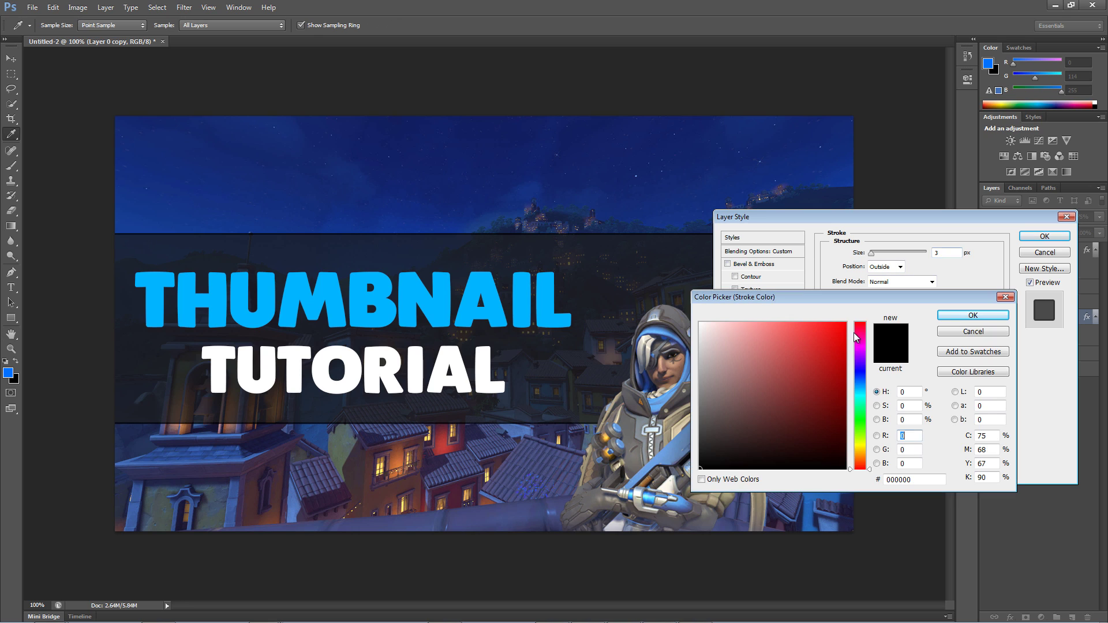
pyautogui.click(523, 288)
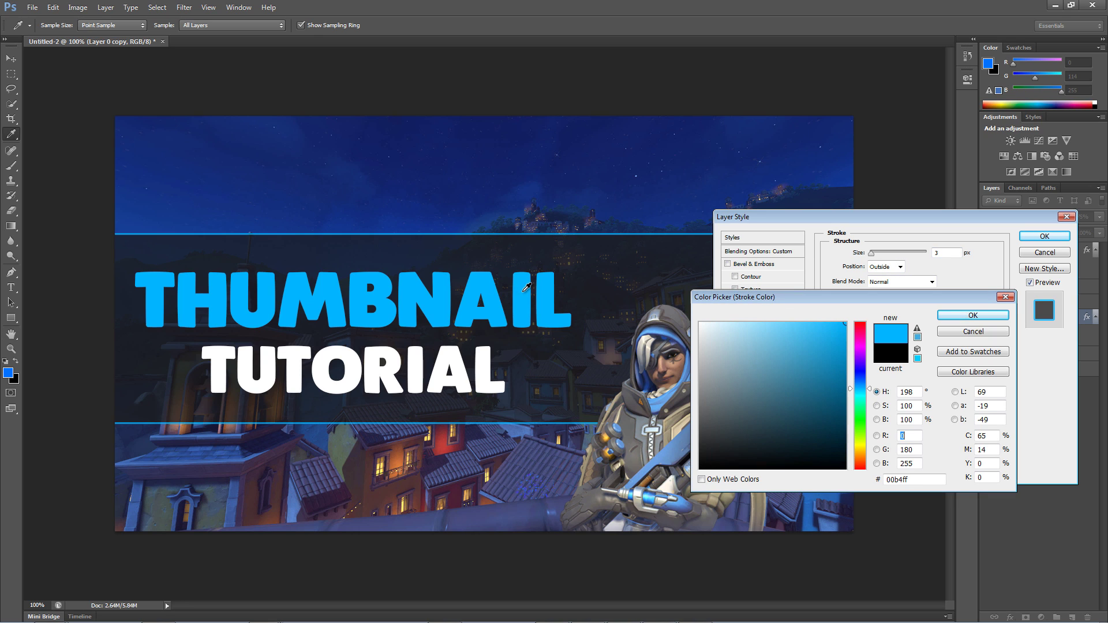
pyautogui.click(973, 315)
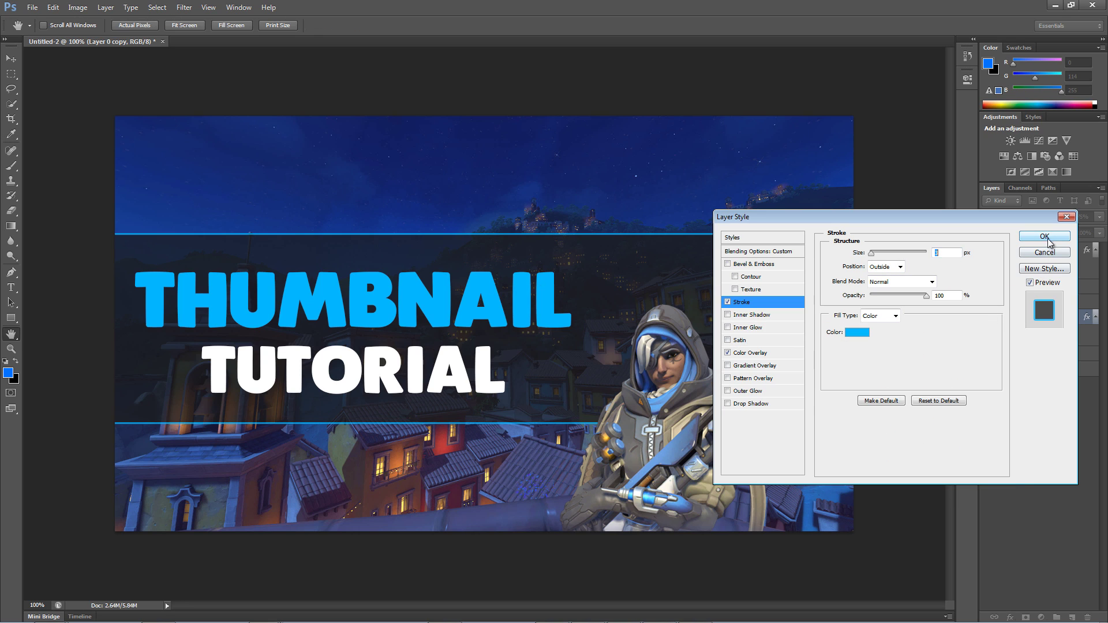
pyautogui.moveTo(876, 255); pyautogui.dragTo(872, 254)
pyautogui.press('Return')
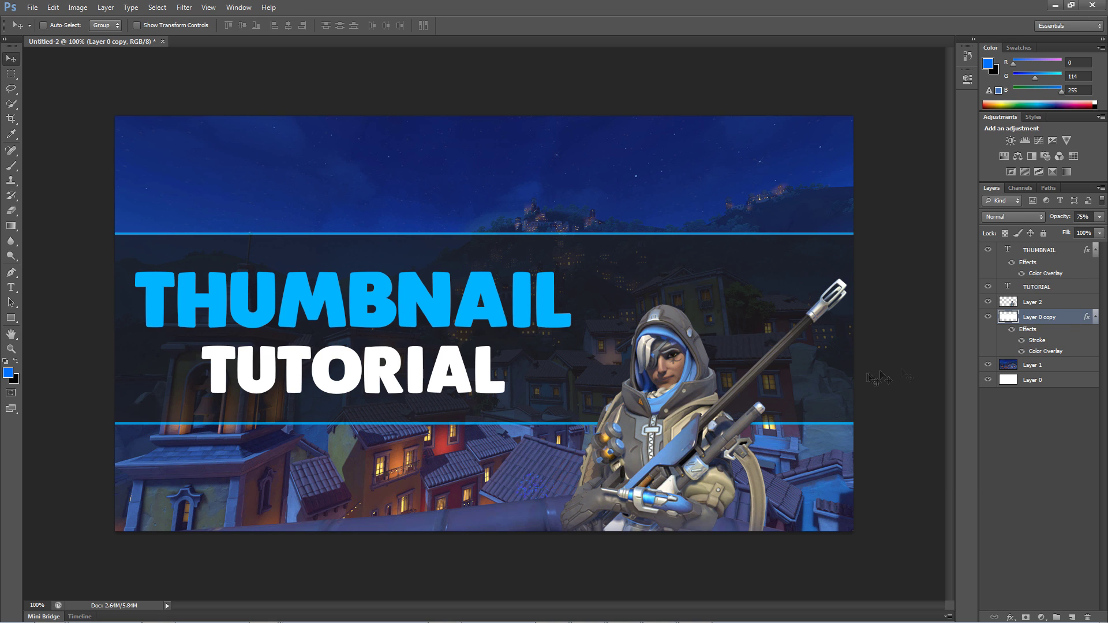
# Shift the THUMBNAIL and TUTORIAL texts together slightly right and up within the dark band.
pyautogui.click(1049, 288)
pyautogui.keyDown('shift'); pyautogui.click(1054, 254); pyautogui.keyUp('shift')
pyautogui.moveTo(539, 303)
pyautogui.mouseDown()
pyautogui.moveTo(550, 310)
pyautogui.moveTo(546, 299)
pyautogui.mouseUp()
# Add a black Drop Shadow to the THUMBNAIL layer at a 120° angle and fine-tune its distance and size.
pyautogui.click(1054, 250)
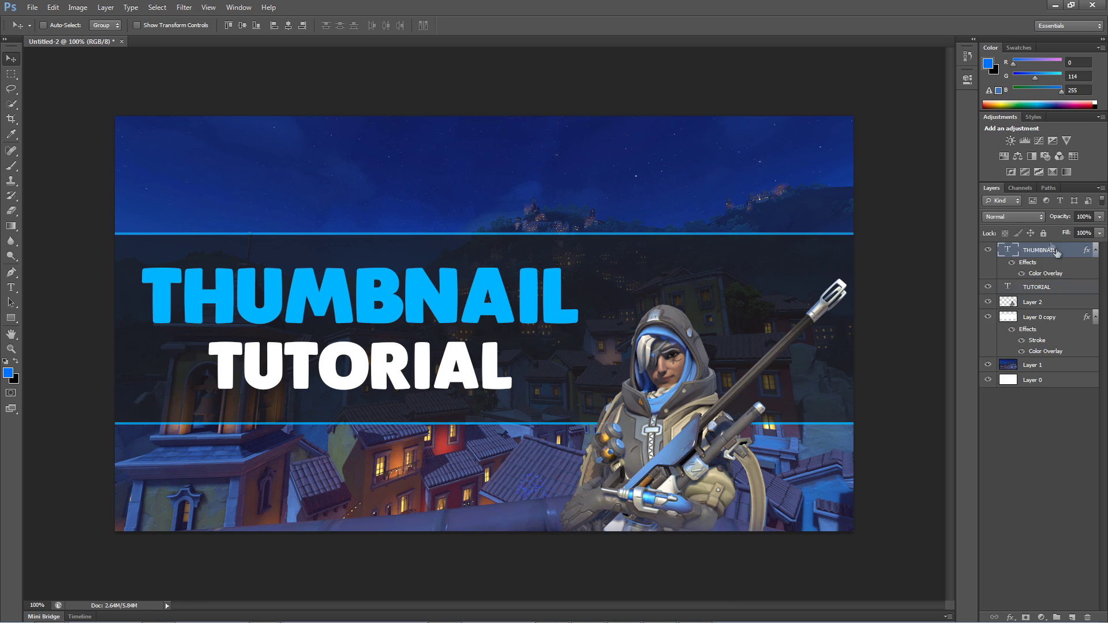
pyautogui.rightClick(1042, 251)
pyautogui.click(955, 202)
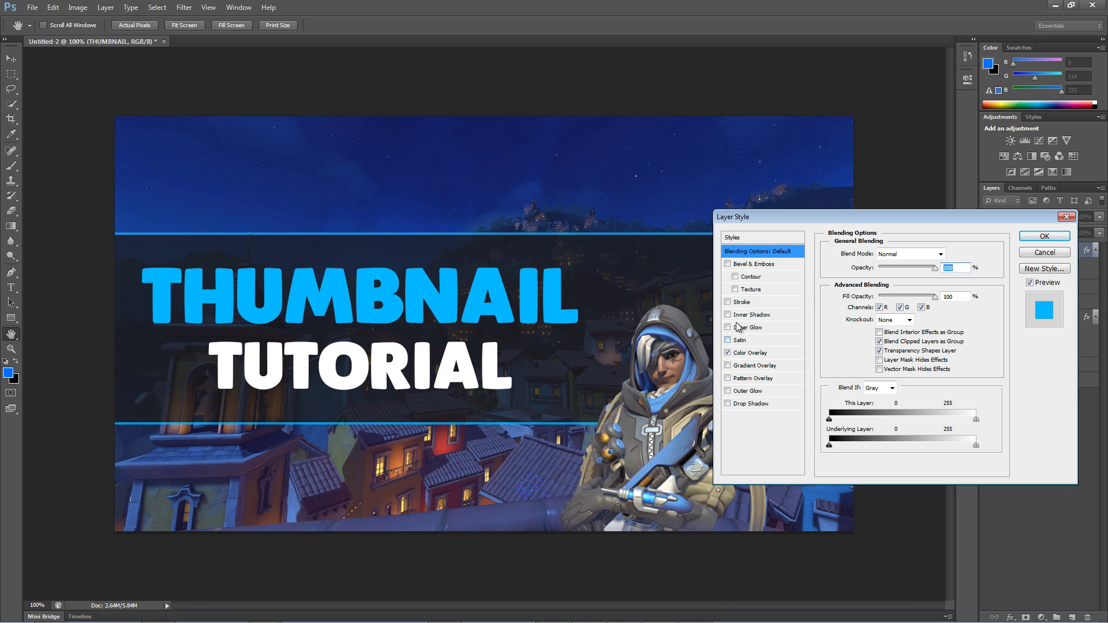
pyautogui.click(761, 404)
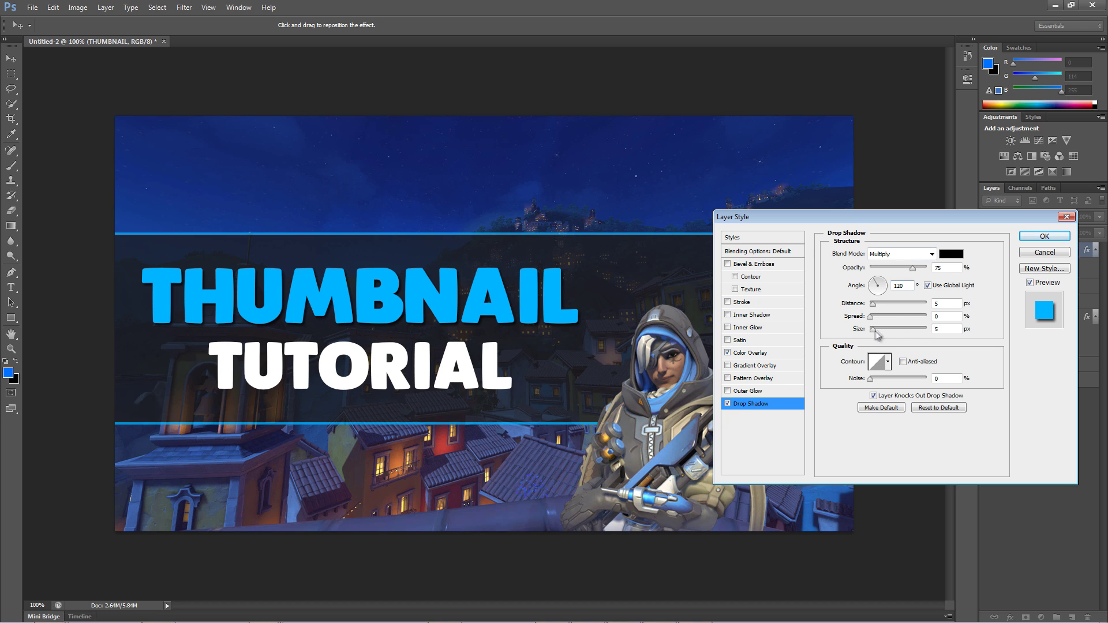
pyautogui.click(873, 307)
pyautogui.moveTo(873, 306); pyautogui.dragTo(874, 330)
pyautogui.click(1045, 237)
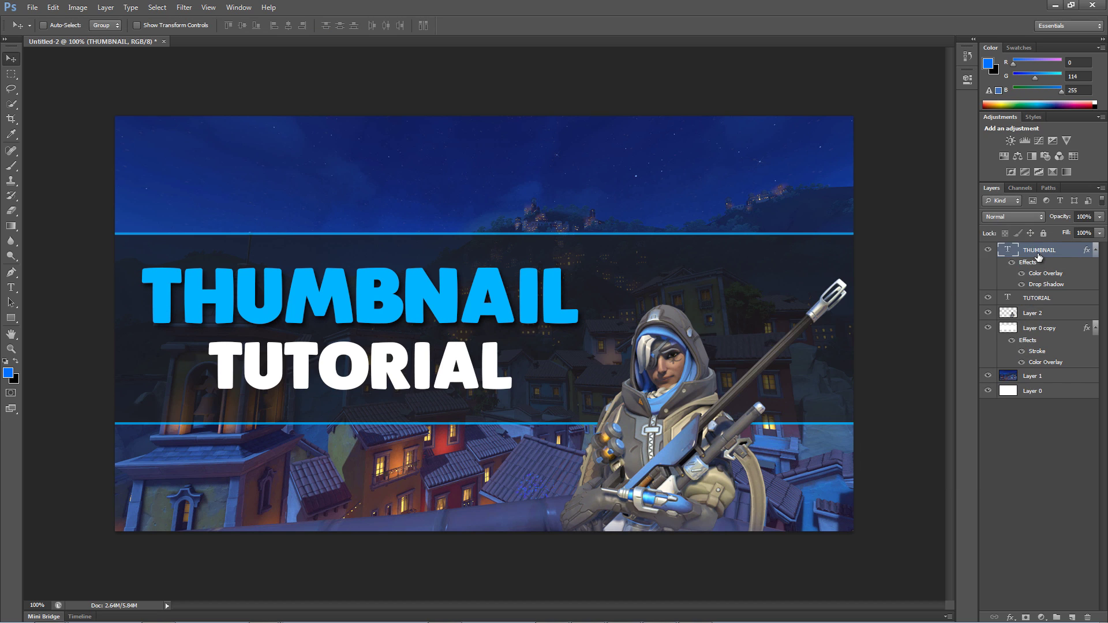
# Copy the layer style from THUMBNAIL and paste it onto the TUTORIAL layer.
pyautogui.rightClick(1037, 250)
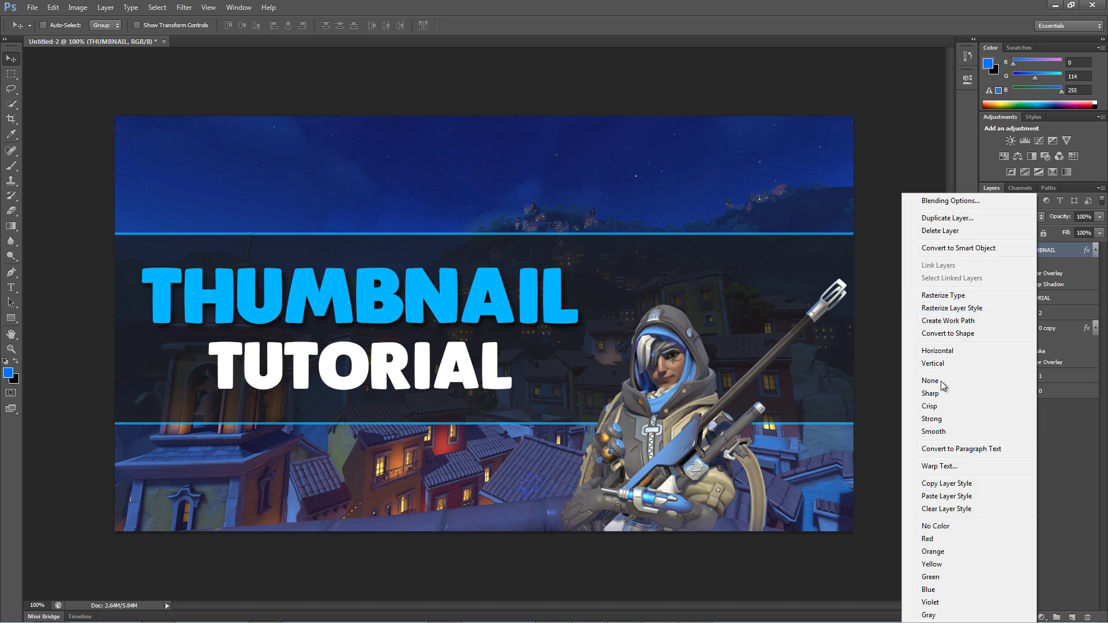
pyautogui.click(961, 486)
pyautogui.click(1043, 304)
pyautogui.rightClick(1044, 305)
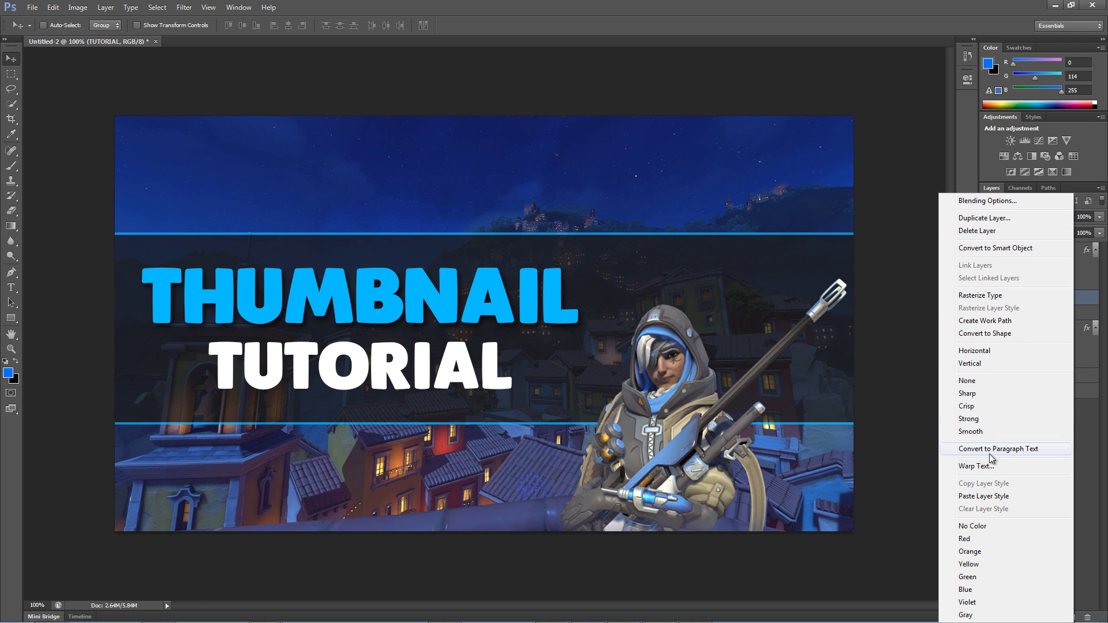
pyautogui.click(975, 499)
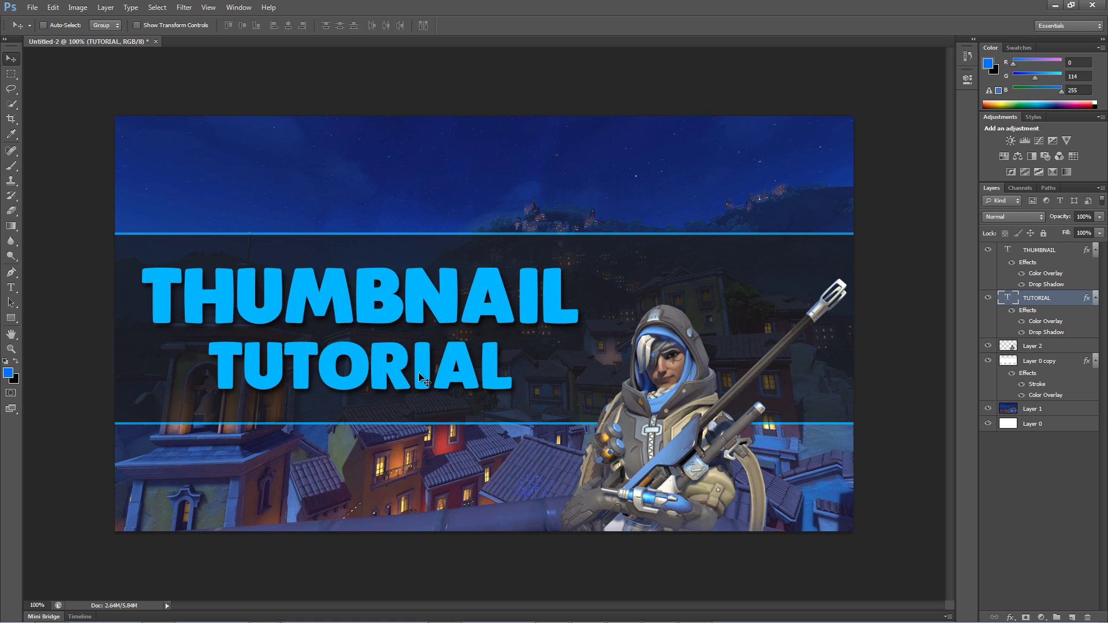
# Change the TUTORIAL layer's Color Overlay to white and apply the layer style.
pyautogui.rightClick(1078, 301)
pyautogui.click(981, 202)
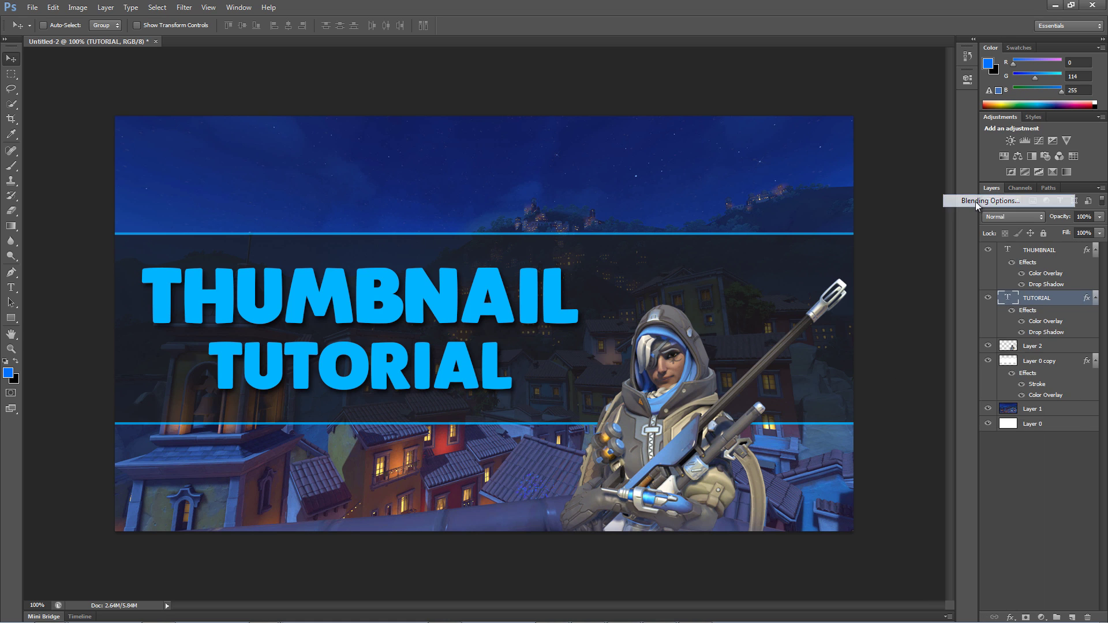
pyautogui.click(754, 358)
pyautogui.click(951, 253)
pyautogui.moveTo(763, 369); pyautogui.dragTo(699, 322)
pyautogui.click(973, 315)
pyautogui.click(1043, 236)
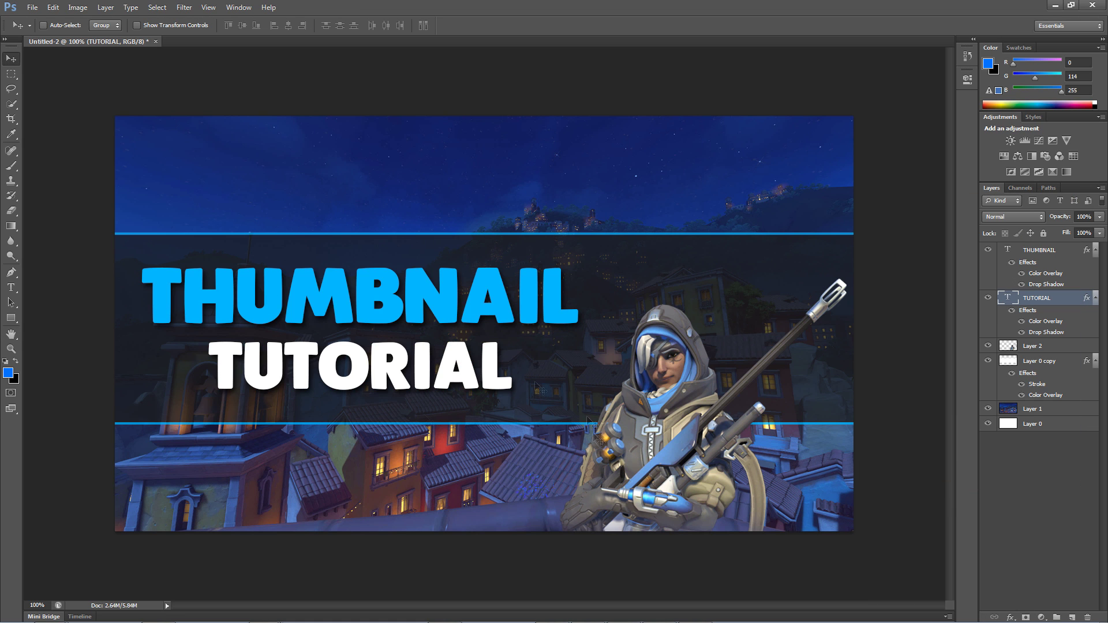
# Add a white (#ffffff) outside Stroke around the Ana character in Layer 2.
pyautogui.rightClick(1054, 346)
pyautogui.click(946, 229)
pyautogui.moveTo(837, 210); pyautogui.dragTo(836, 54)
pyautogui.click(732, 140)
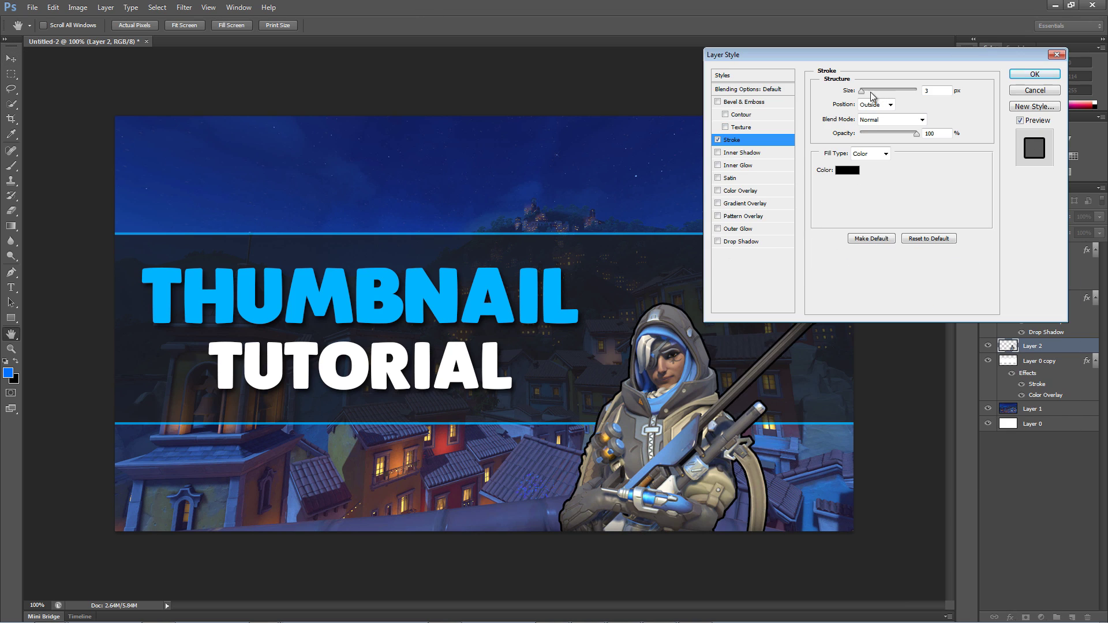
pyautogui.click(847, 171)
pyautogui.moveTo(754, 359); pyautogui.dragTo(723, 277)
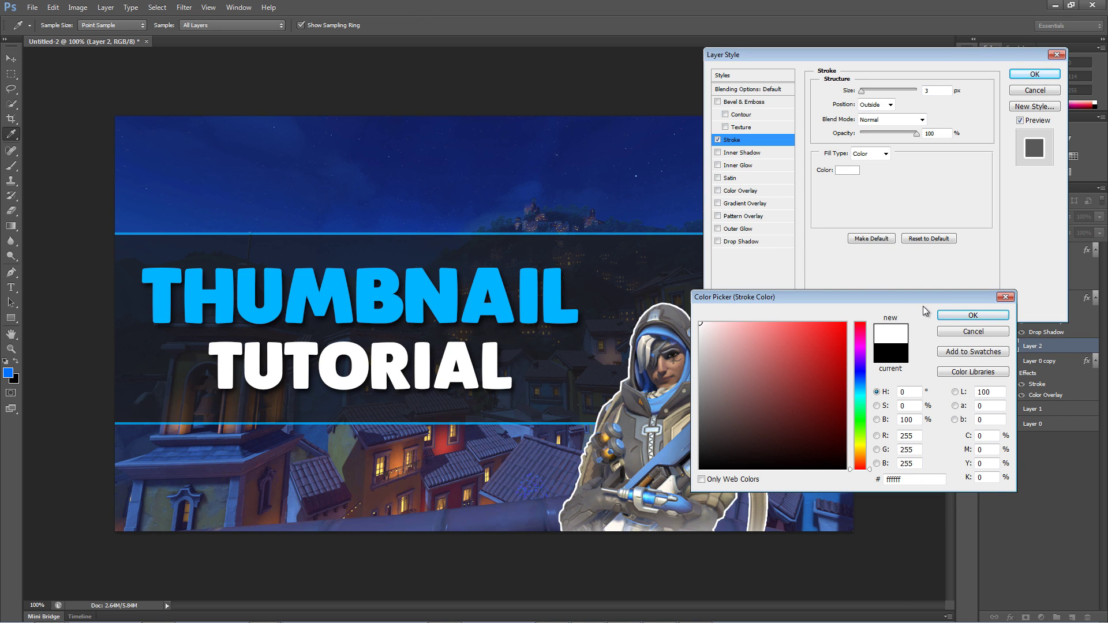
pyautogui.click(973, 315)
pyautogui.moveTo(826, 53); pyautogui.dragTo(757, 46)
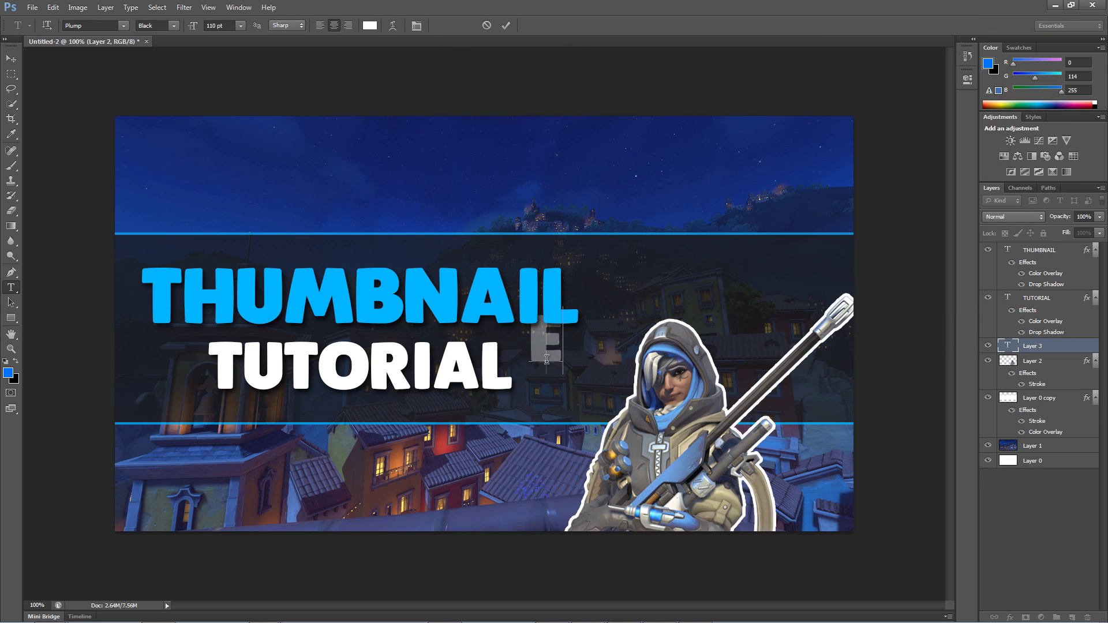
# Enter "EP1" as a white text label, set its size to 100 pt and tilt it to follow Ana's rifle barrel.
pyautogui.write('EP1')
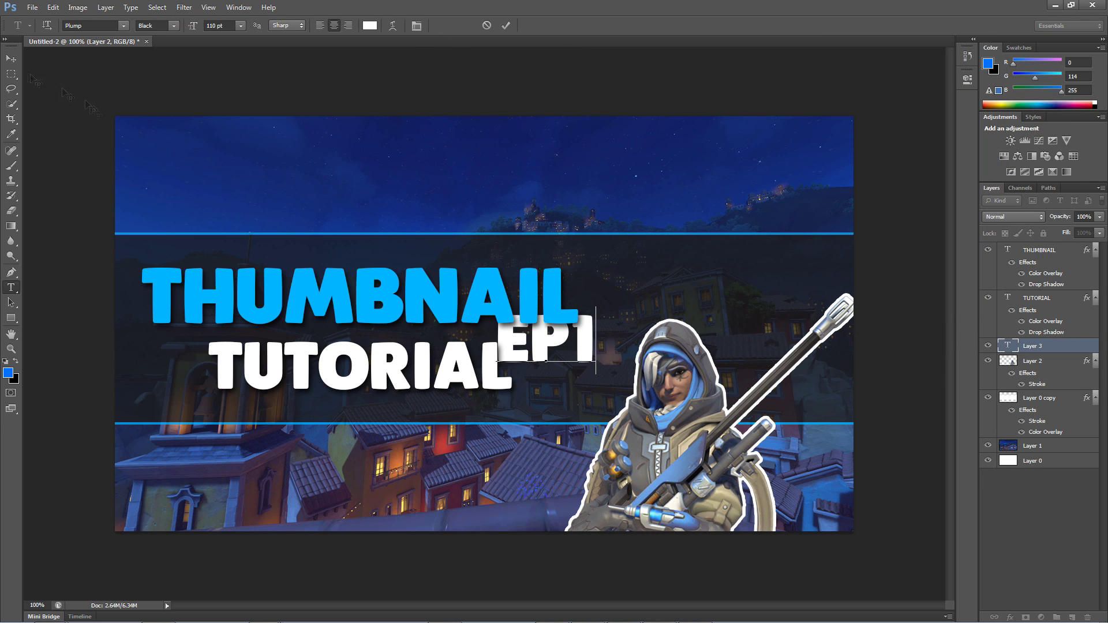
pyautogui.click(11, 58)
pyautogui.click(11, 287)
pyautogui.doubleClick(215, 26)
pyautogui.write('100')
pyautogui.press('Return')
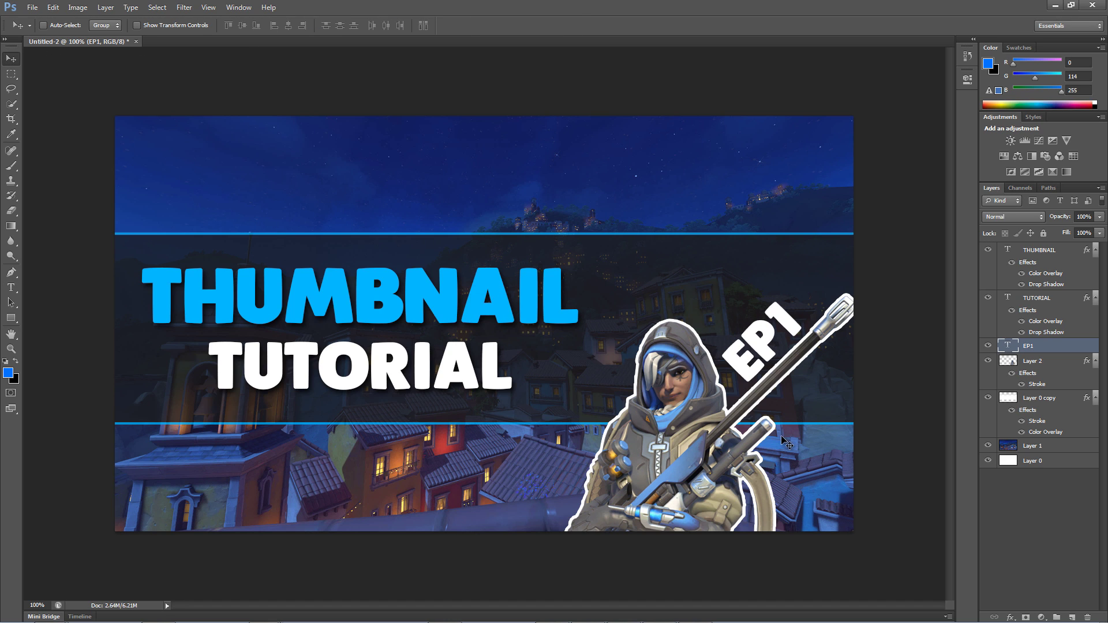
# Scale the tilted EP1 label down slightly so it sits just above the rifle barrel.
pyautogui.hotkey('ctrl', 't')
pyautogui.moveTo(812, 393); pyautogui.dragTo(803, 382)
pyautogui.press('Return')
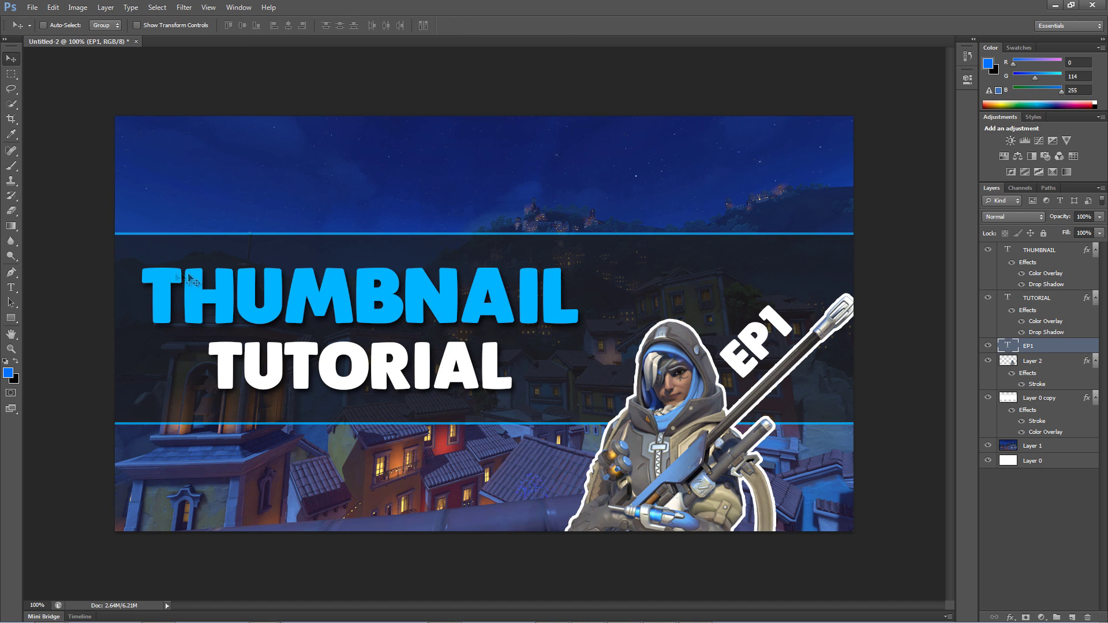
# Turn off the Stroke effect on both the Ana layer (Layer 2) and the dark band layer (Layer 0 copy).
pyautogui.click(1043, 397)
pyautogui.click(1043, 360)
pyautogui.rightClick(1044, 362)
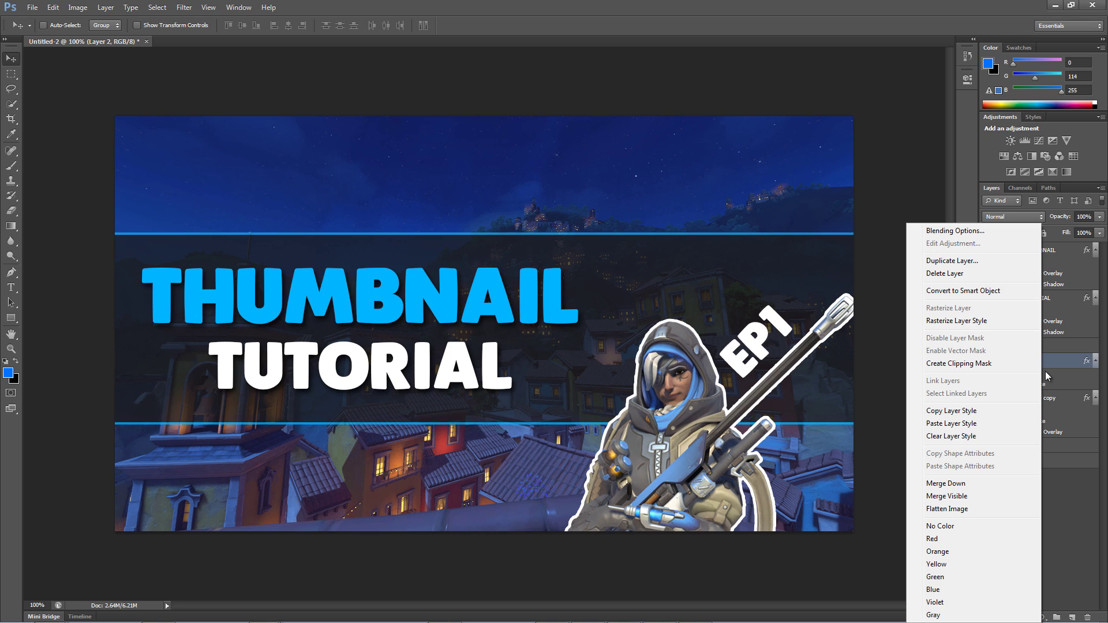
pyautogui.click(947, 232)
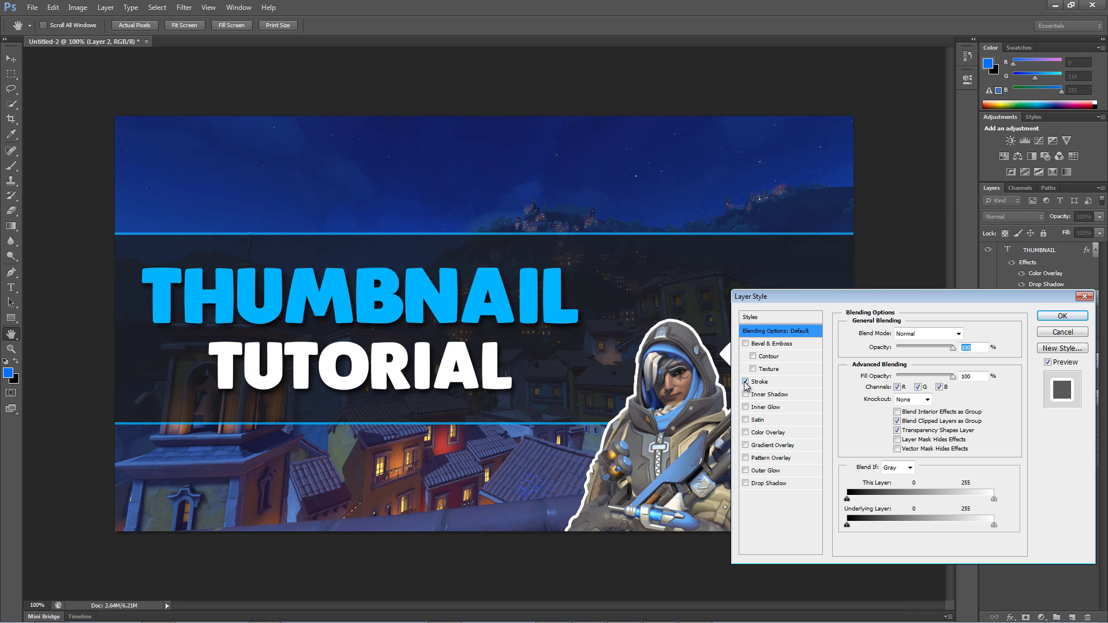
pyautogui.click(745, 382)
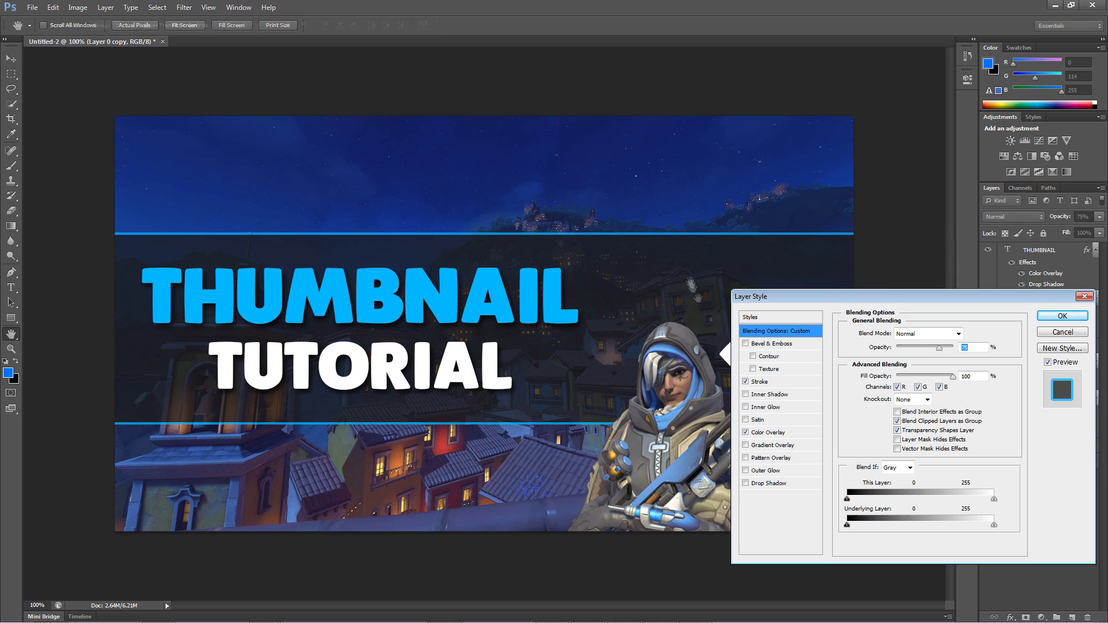
pyautogui.click(745, 381)
pyautogui.click(1060, 316)
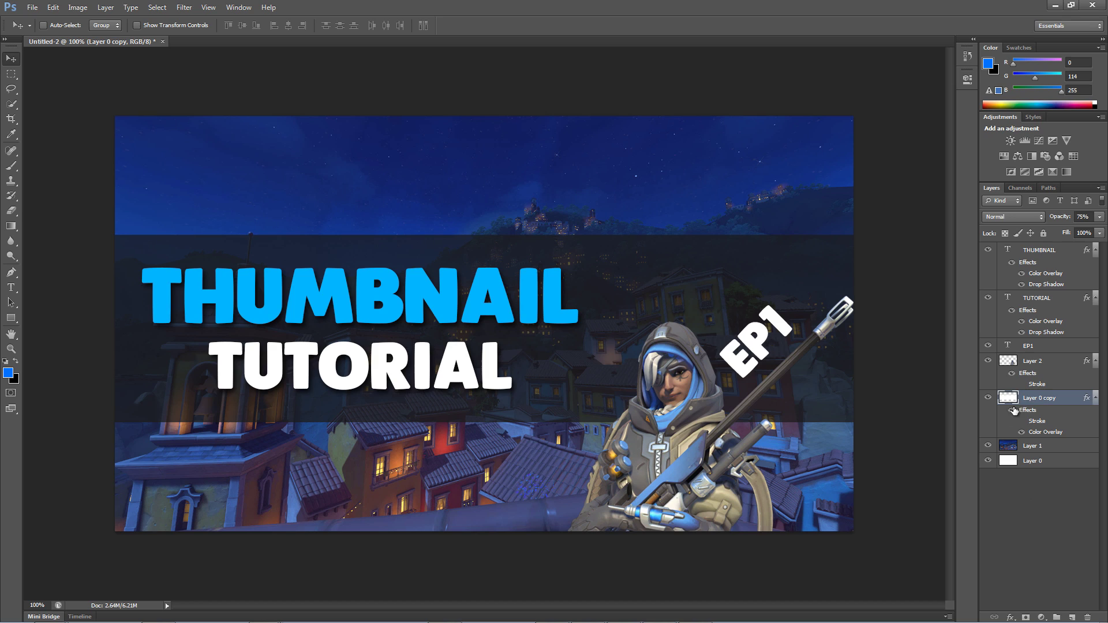
# Add a layer mask to the dark band layer and set the Gradient tool to a white-to-black gradient.
pyautogui.click(1026, 617)
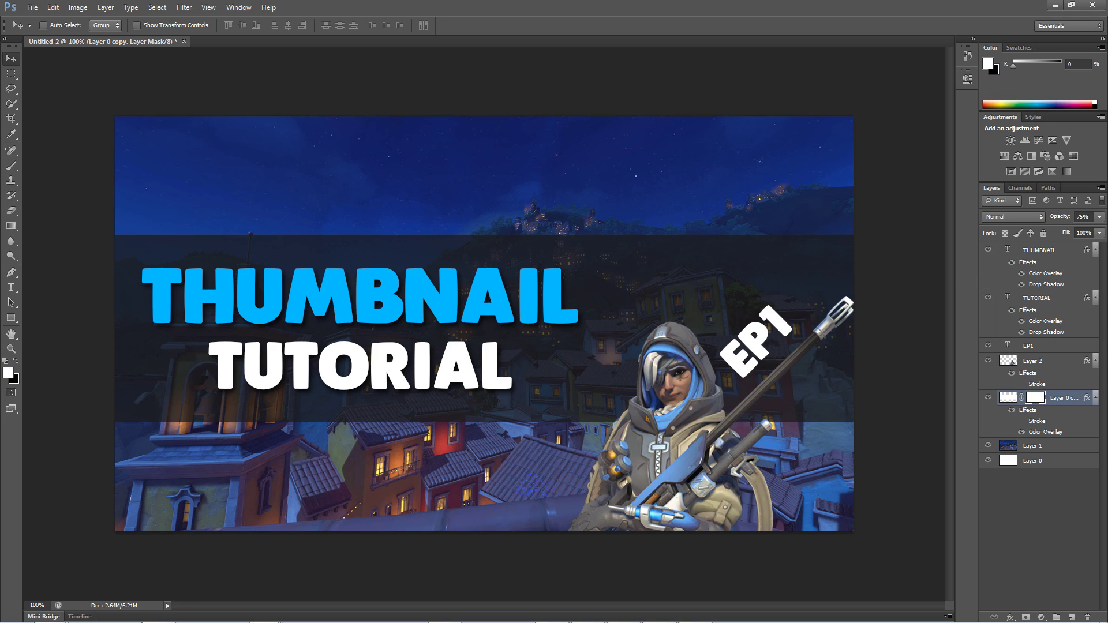
pyautogui.click(13, 226)
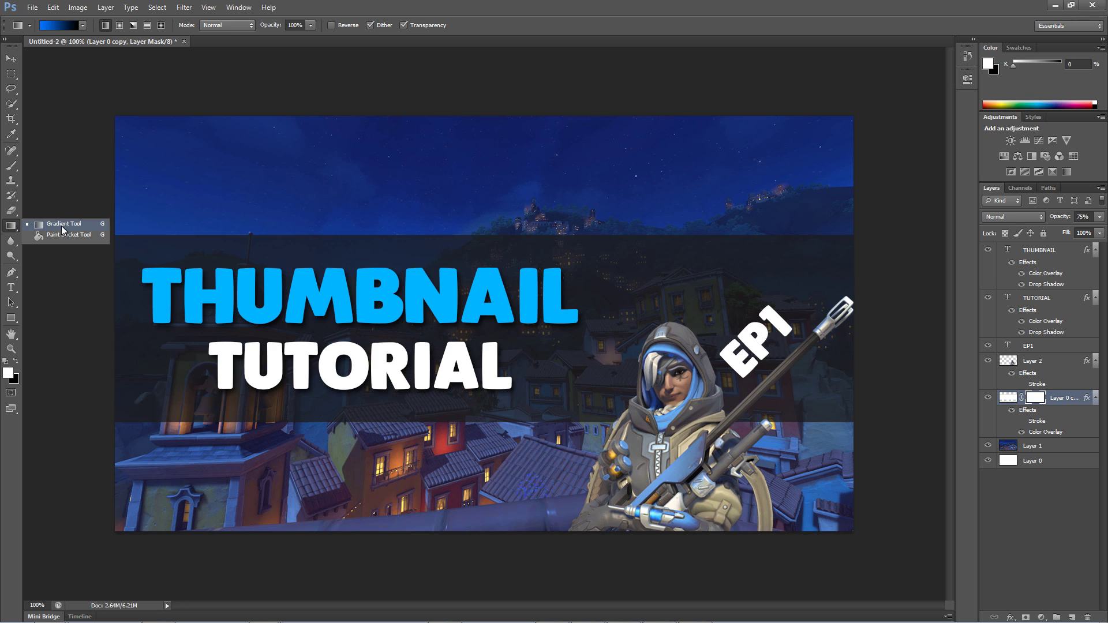
pyautogui.click(62, 226)
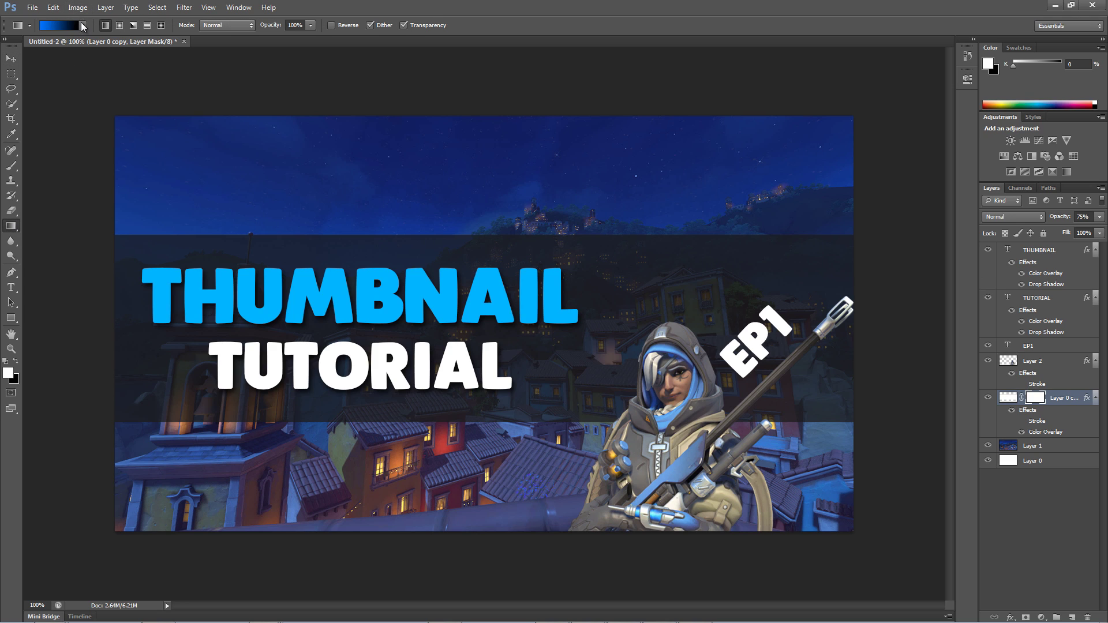
pyautogui.click(83, 25)
pyautogui.click(24, 54)
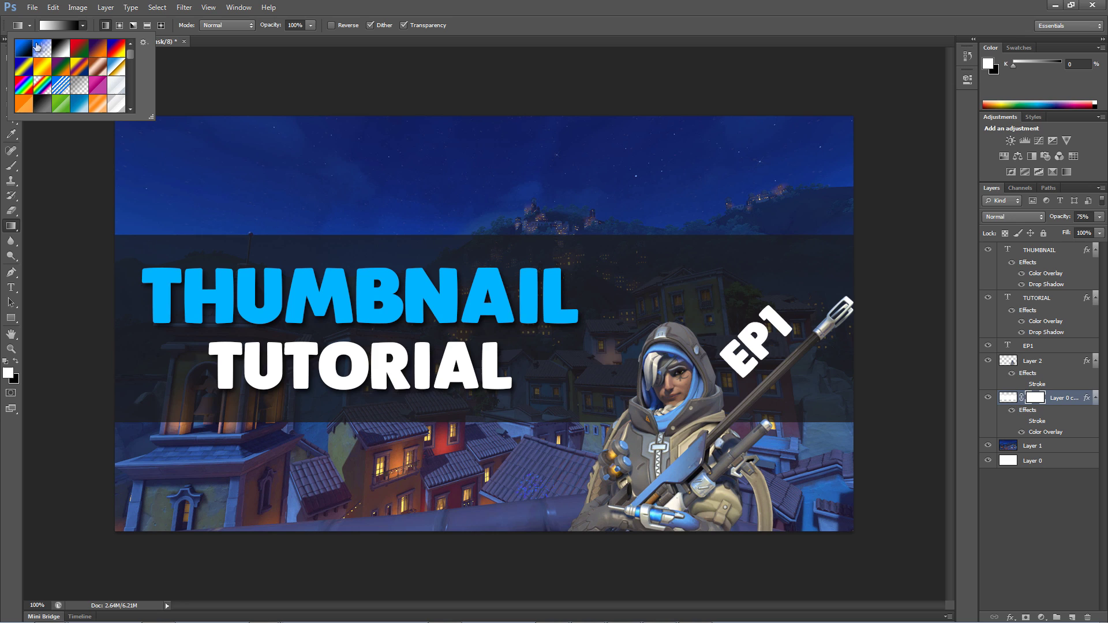
pyautogui.click(83, 26)
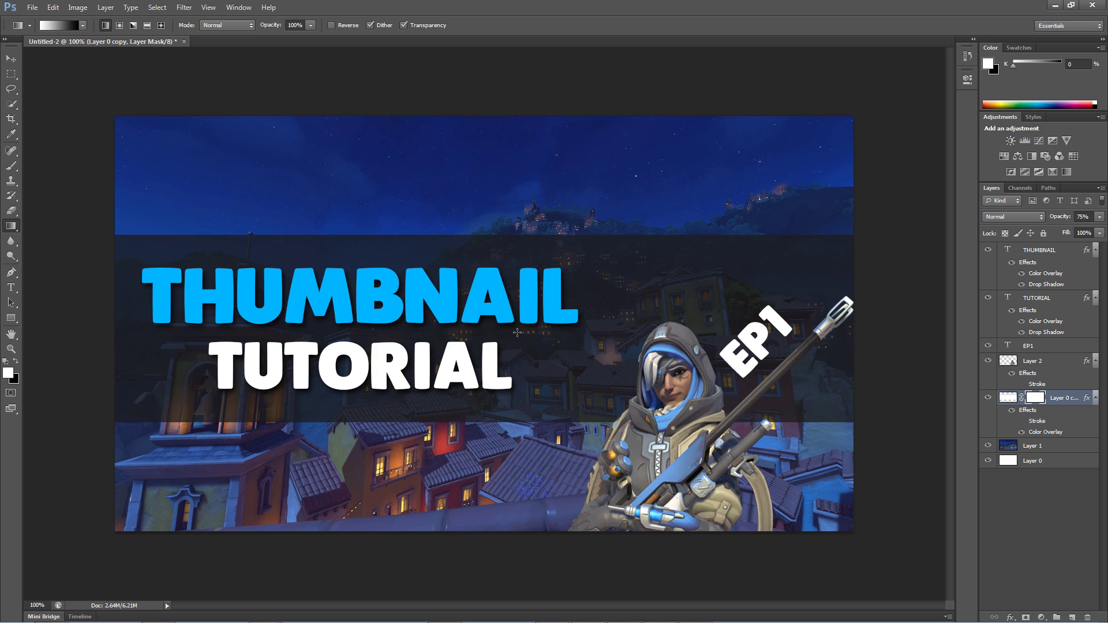
# Fade out the band's right end behind Ana with a short horizontal linear gradient on its mask.
pyautogui.moveTo(517, 333); pyautogui.dragTo(744, 338)
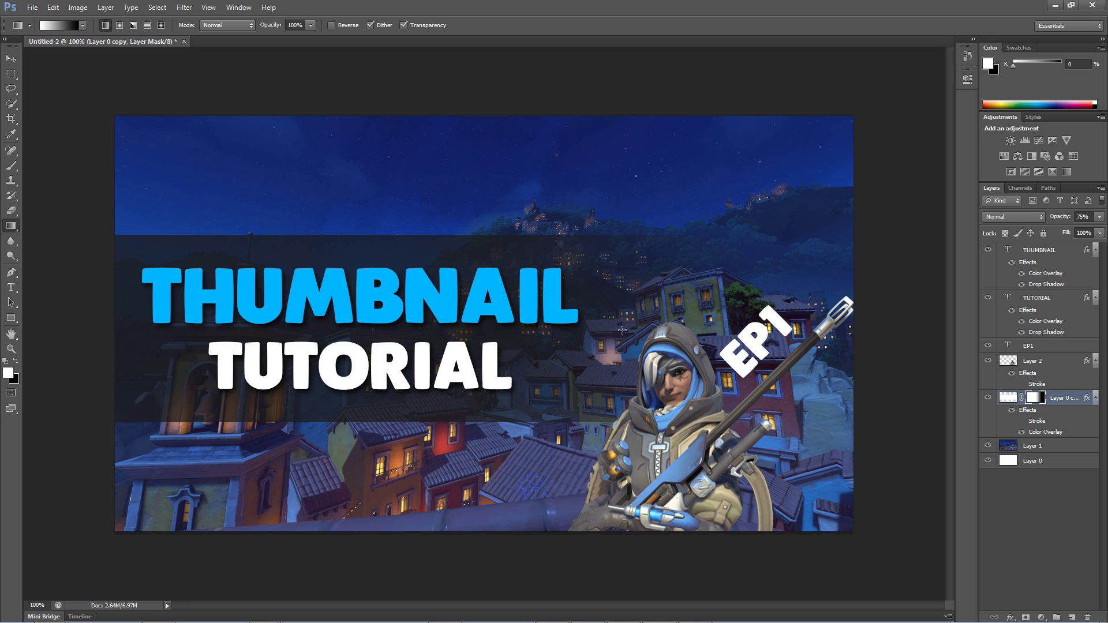
pyautogui.moveTo(592, 336); pyautogui.dragTo(714, 332)
pyautogui.moveTo(548, 329); pyautogui.dragTo(669, 354)
pyautogui.moveTo(650, 355); pyautogui.dragTo(683, 355)
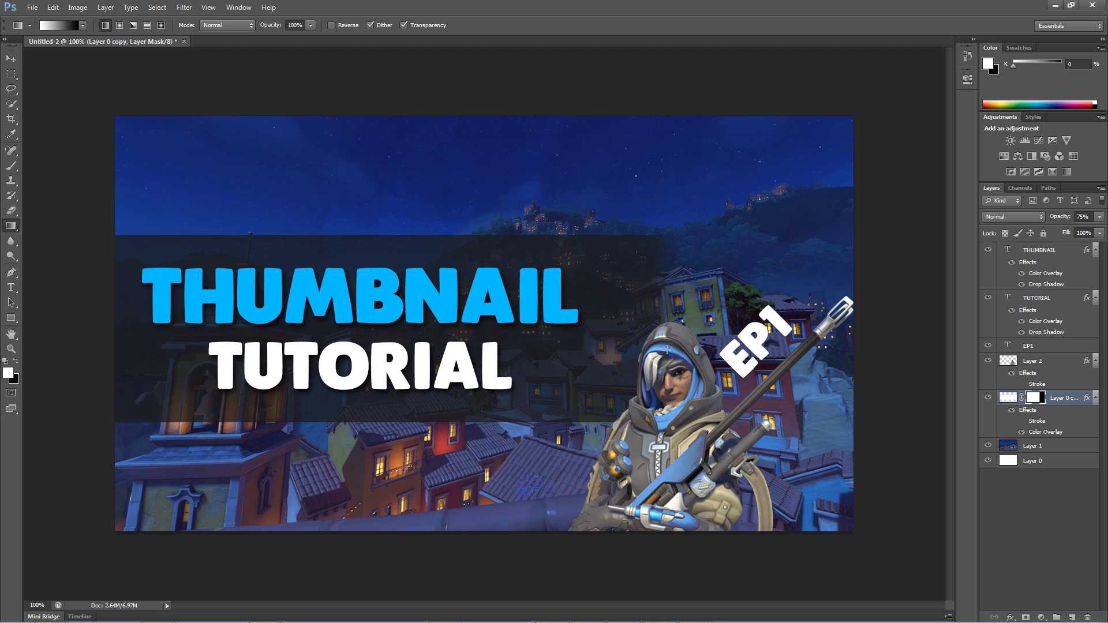
# Enlarge the Ana character in Layer 2 and reposition her in the lower right of the canvas.
pyautogui.click(1044, 360)
pyautogui.hotkey('ctrl', 't')
pyautogui.moveTo(566, 295); pyautogui.dragTo(462, 196)
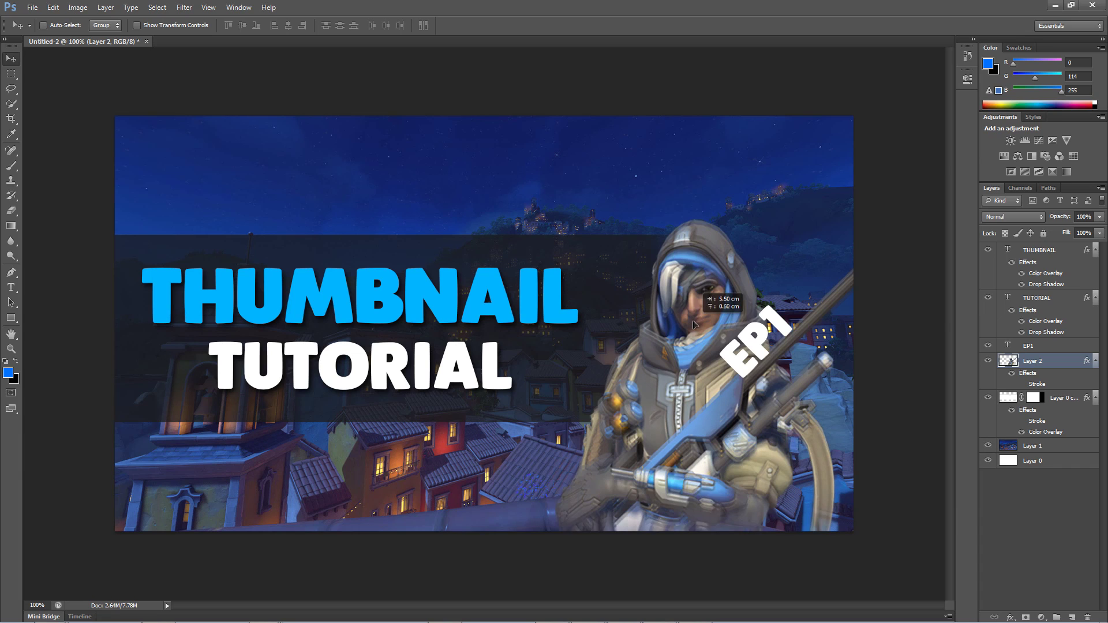
# Add a black Drop Shadow to the Ana layer with 83% opacity, 5 px distance and 24 px size.
pyautogui.rightClick(1038, 360)
pyautogui.click(923, 227)
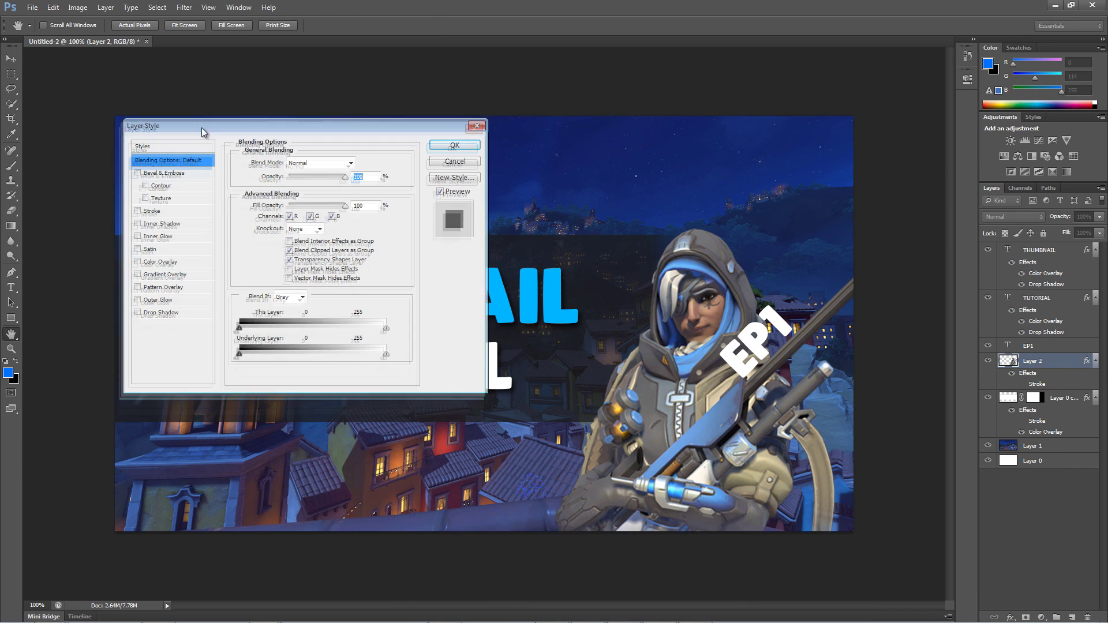
pyautogui.click(137, 312)
pyautogui.click(161, 312)
pyautogui.moveTo(284, 237); pyautogui.dragTo(287, 237)
pyautogui.click(284, 212)
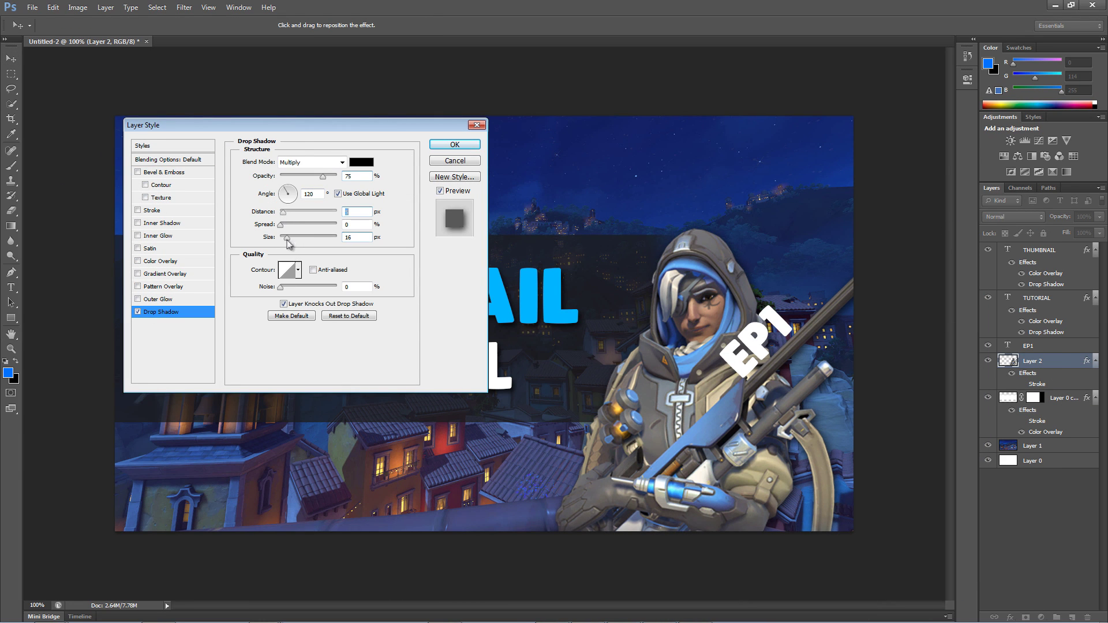
pyautogui.moveTo(323, 176); pyautogui.dragTo(326, 177)
pyautogui.moveTo(287, 237); pyautogui.dragTo(289, 239)
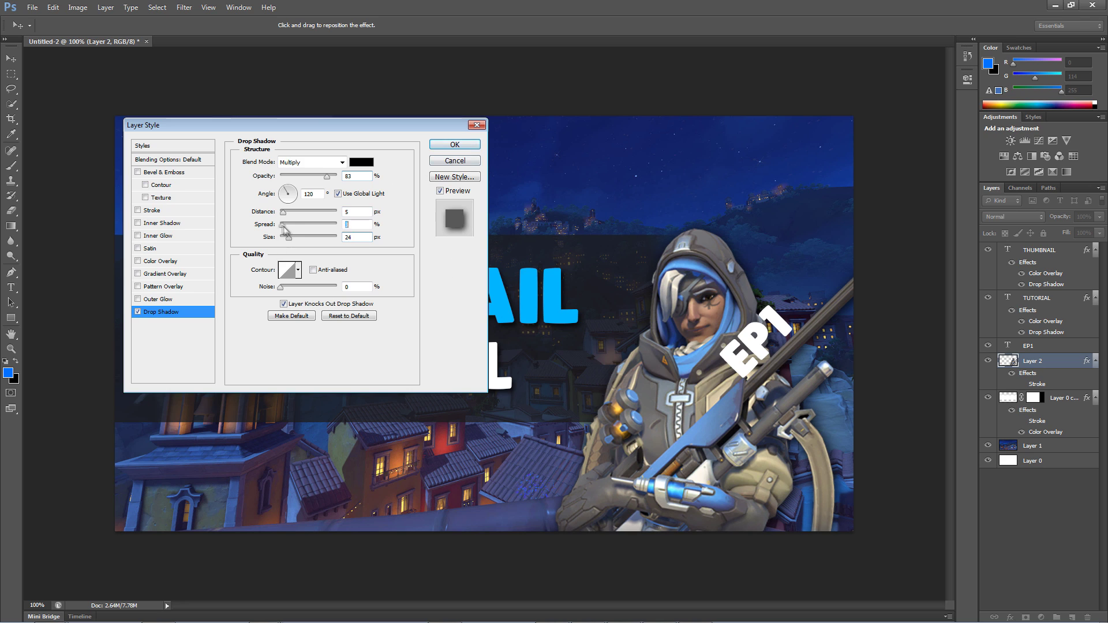
pyautogui.click(454, 144)
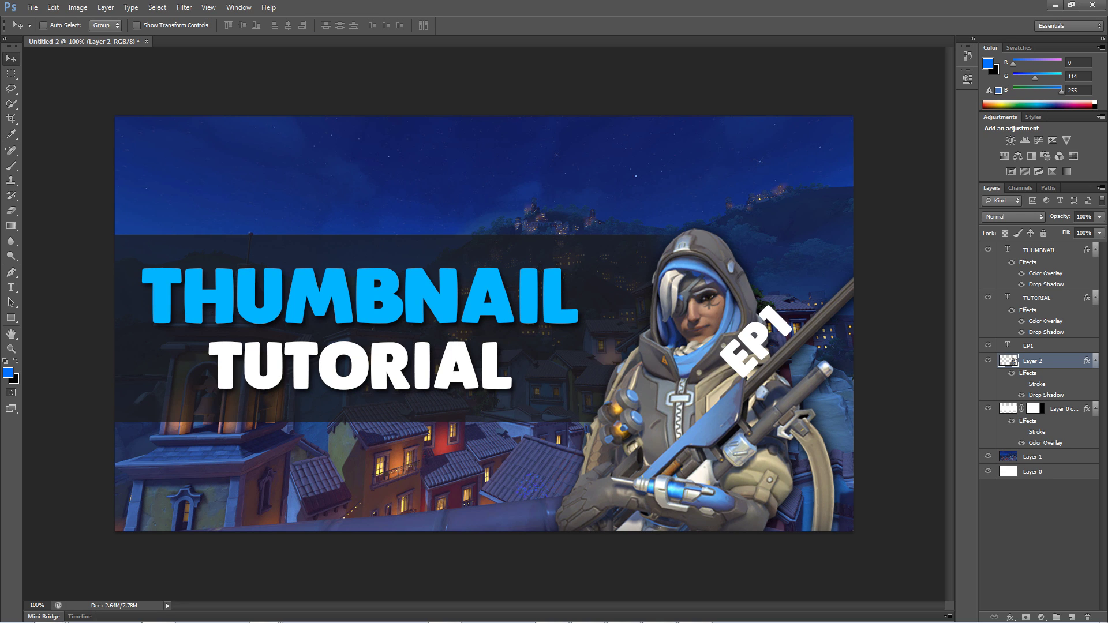
# Try a black Inner Shadow with 75% opacity and 191 px size on the town background in Layer 1.
pyautogui.rightClick(1030, 453)
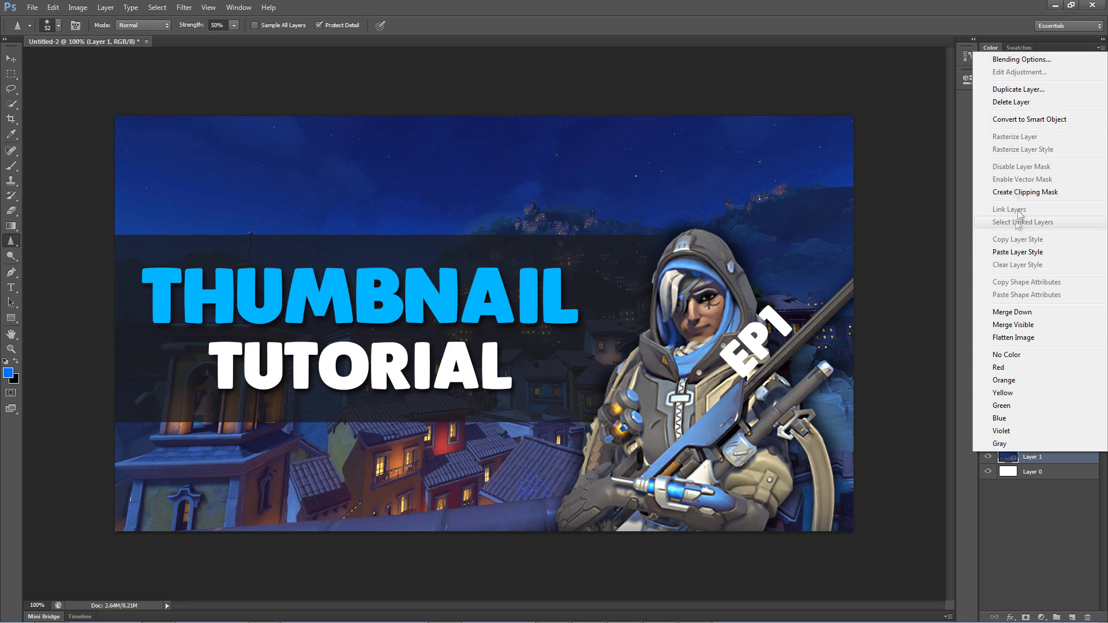
pyautogui.click(1024, 61)
pyautogui.moveTo(303, 135); pyautogui.dragTo(760, 311)
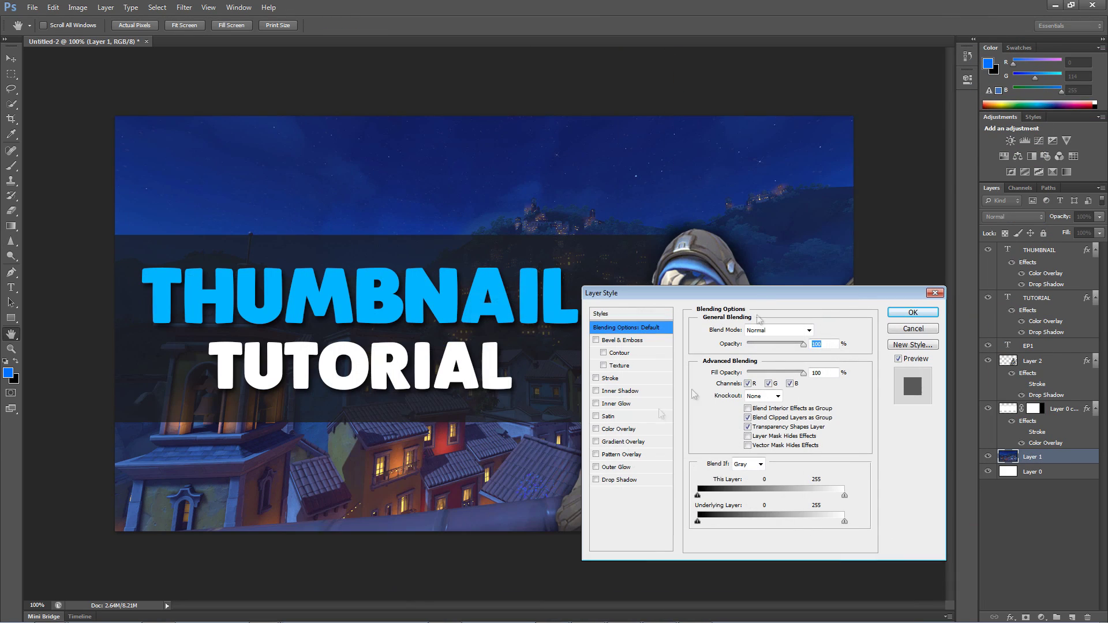
pyautogui.click(612, 391)
pyautogui.moveTo(669, 297)
pyautogui.mouseDown()
pyautogui.moveTo(700, 371)
pyautogui.moveTo(854, 589)
pyautogui.moveTo(656, 314)
pyautogui.mouseUp()
pyautogui.moveTo(764, 425); pyautogui.dragTo(741, 399)
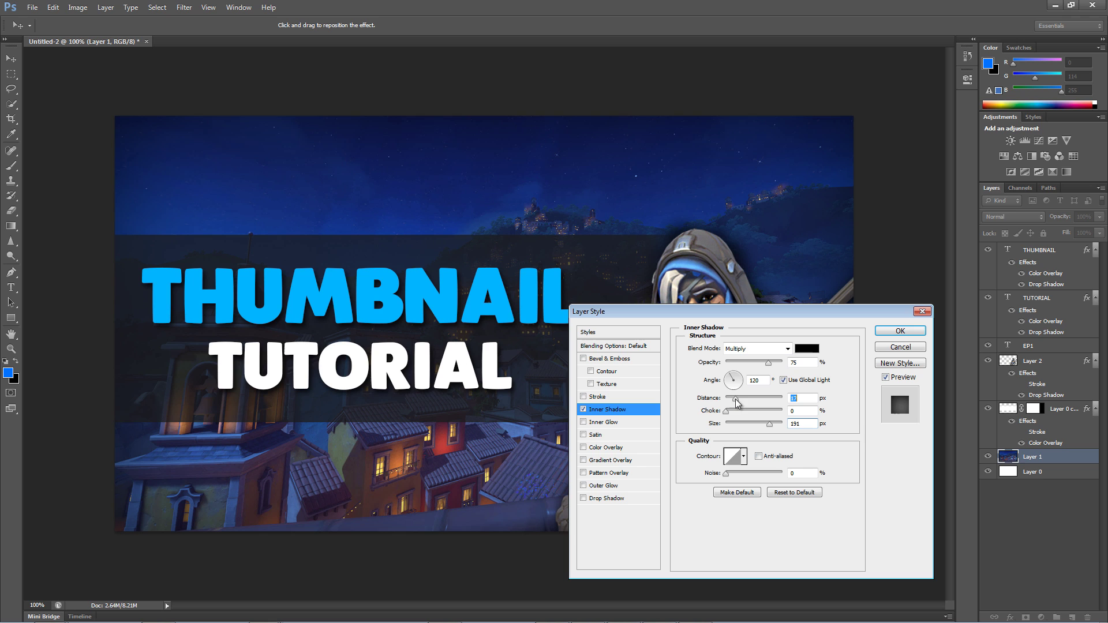
pyautogui.click(899, 330)
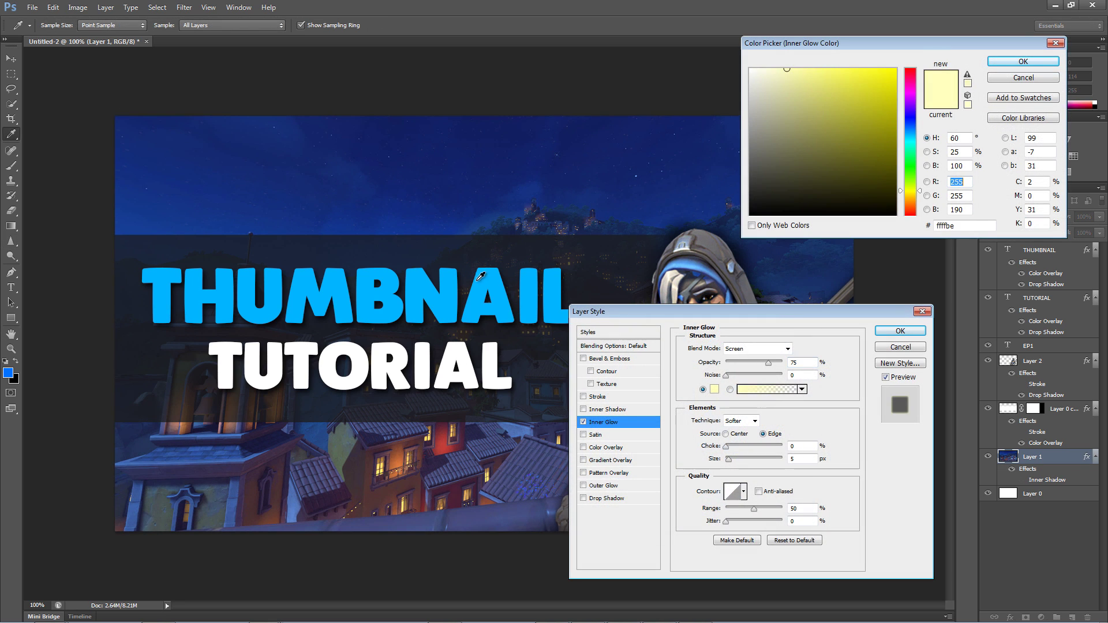
# Give the background Layer 1 an Inner Glow in THUMBNAIL's blue (#00b4ff), 114 px in size at about 32% opacity.
pyautogui.click(487, 277)
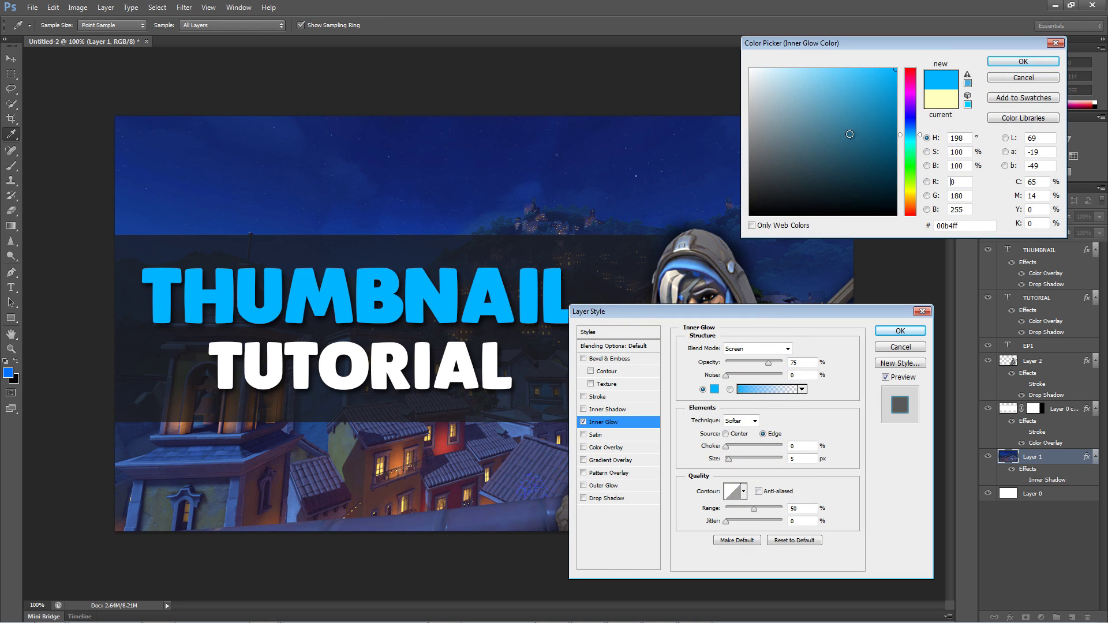
pyautogui.click(1020, 61)
pyautogui.moveTo(730, 461); pyautogui.dragTo(735, 463)
pyautogui.moveTo(768, 363); pyautogui.dragTo(754, 370)
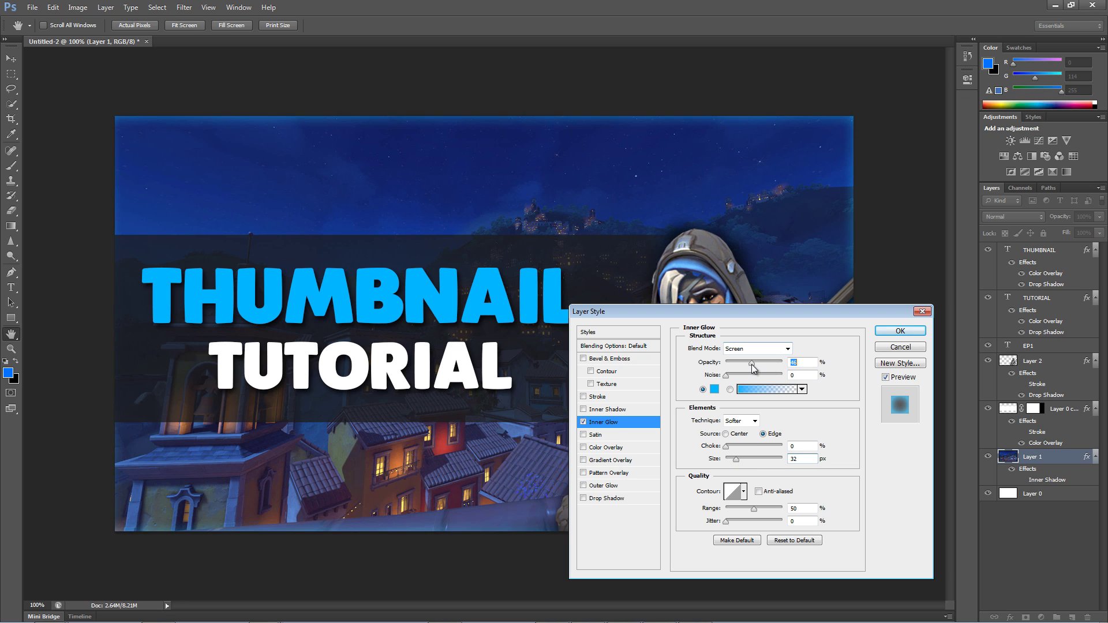
pyautogui.moveTo(736, 460); pyautogui.dragTo(754, 460)
pyautogui.moveTo(748, 364); pyautogui.dragTo(743, 366)
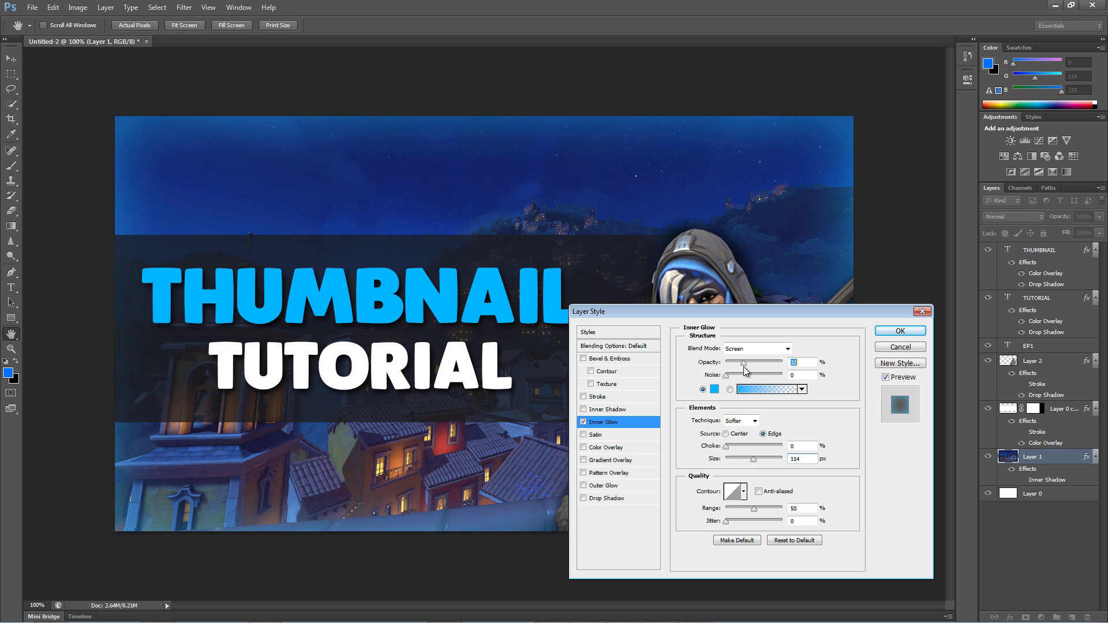
pyautogui.click(878, 331)
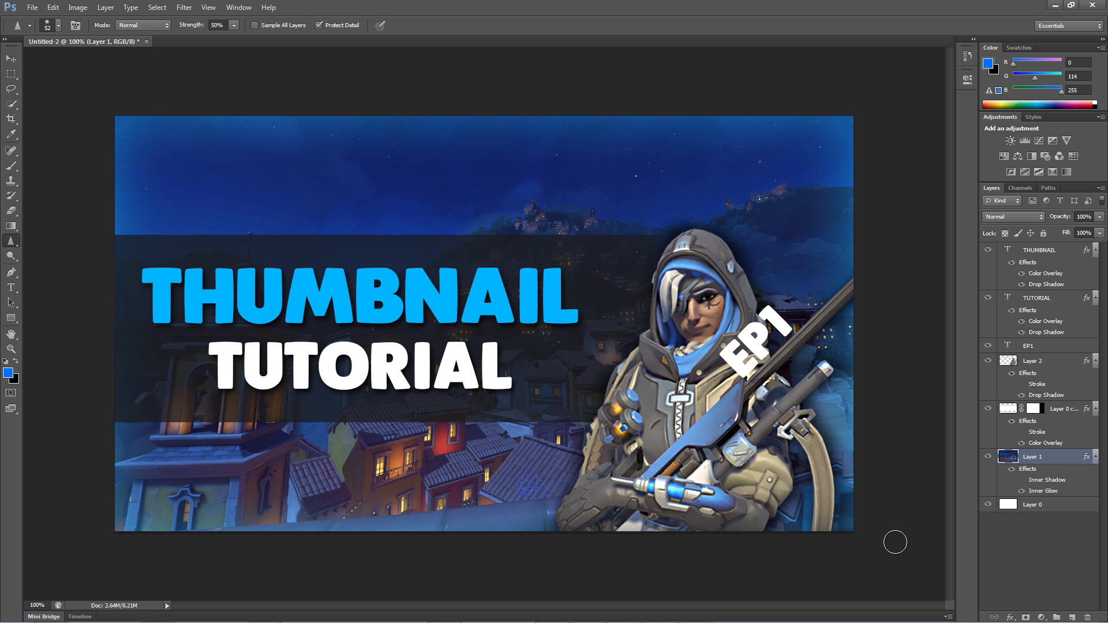